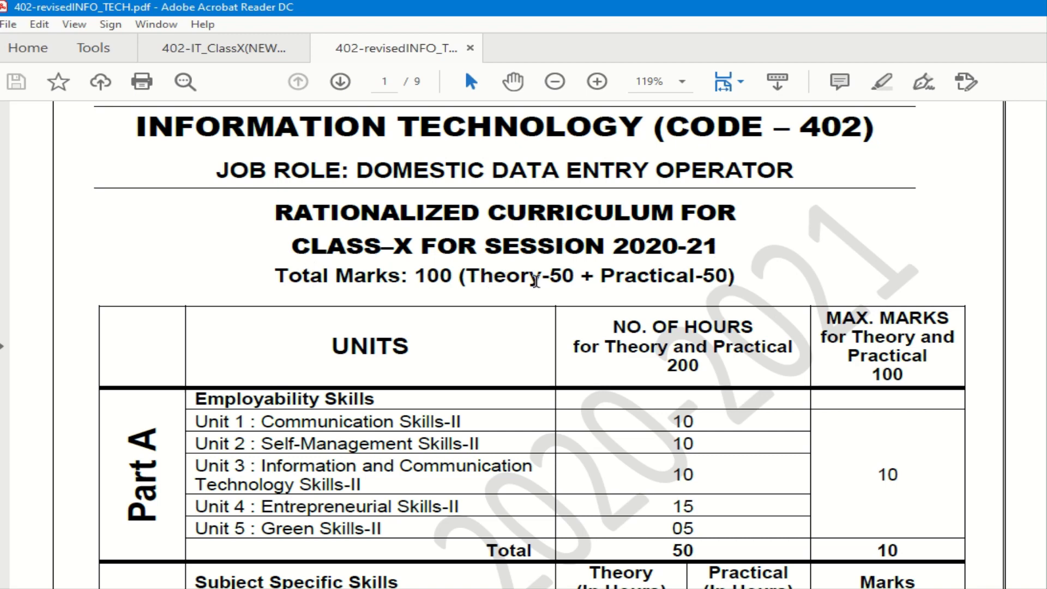
# - Scroll the 402 curriculum PDF's marks table down to Part D project work (15) and Grand Total 100
pyautogui.scroll(-4, 549, 323)
pyautogui.scroll(3, 549, 323)
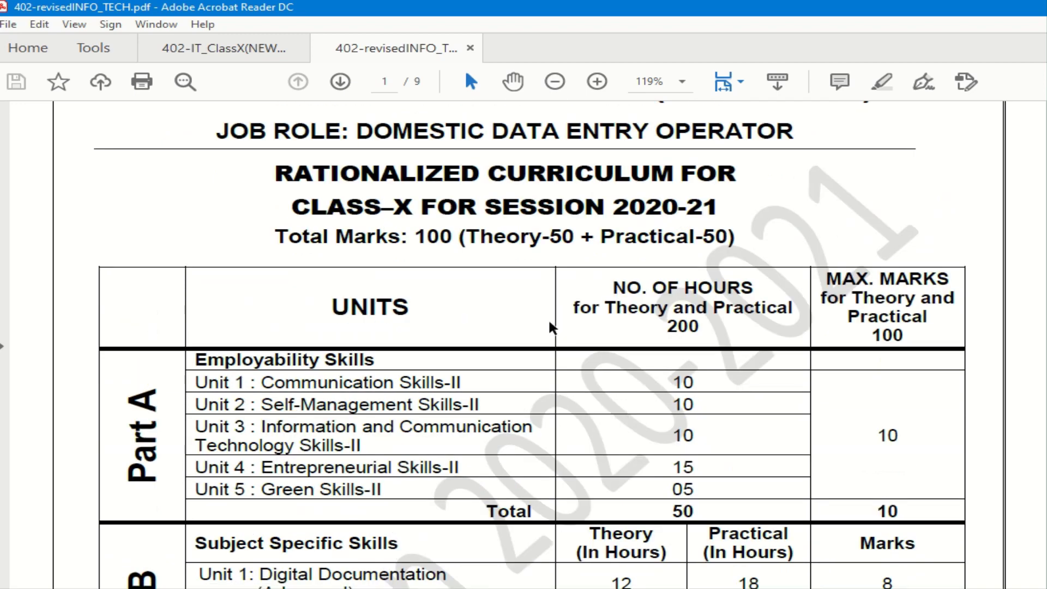
pyautogui.scroll(-1, 549, 325)
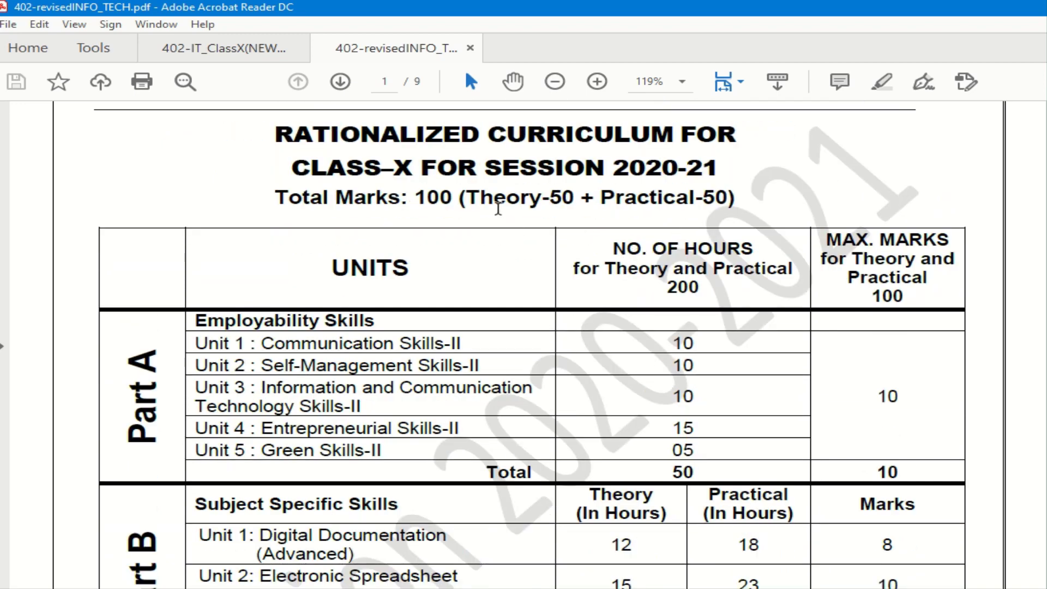
pyautogui.scroll(-5, 558, 240)
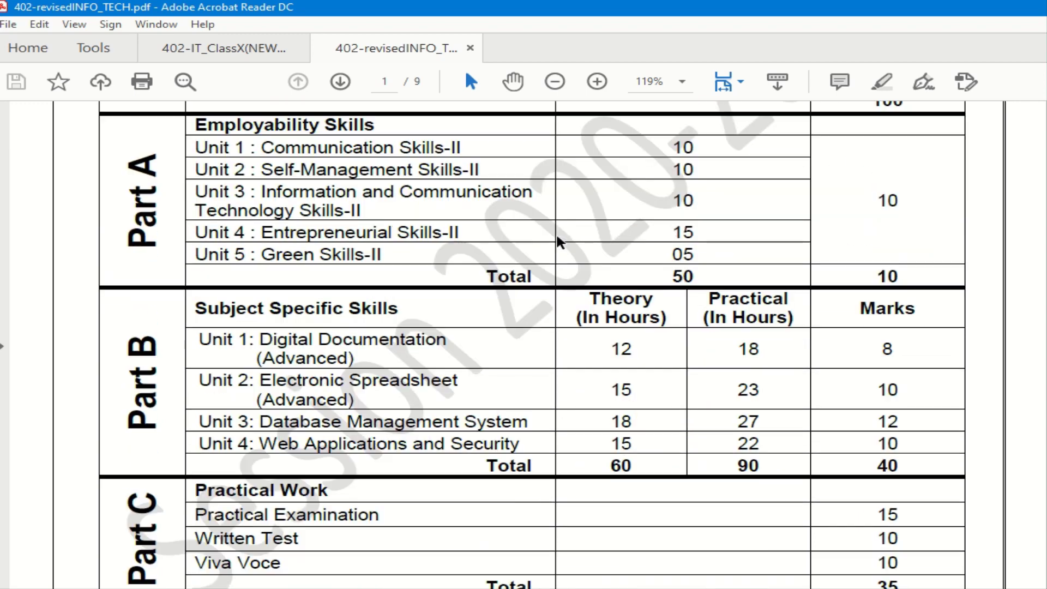
pyautogui.scroll(2, 558, 240)
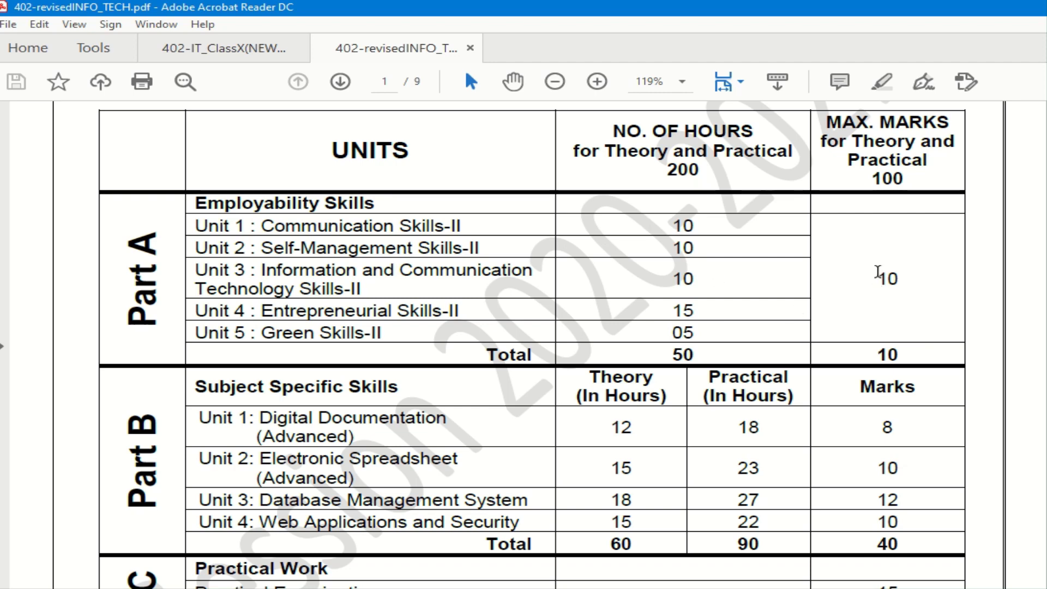
pyautogui.scroll(-3, 907, 323)
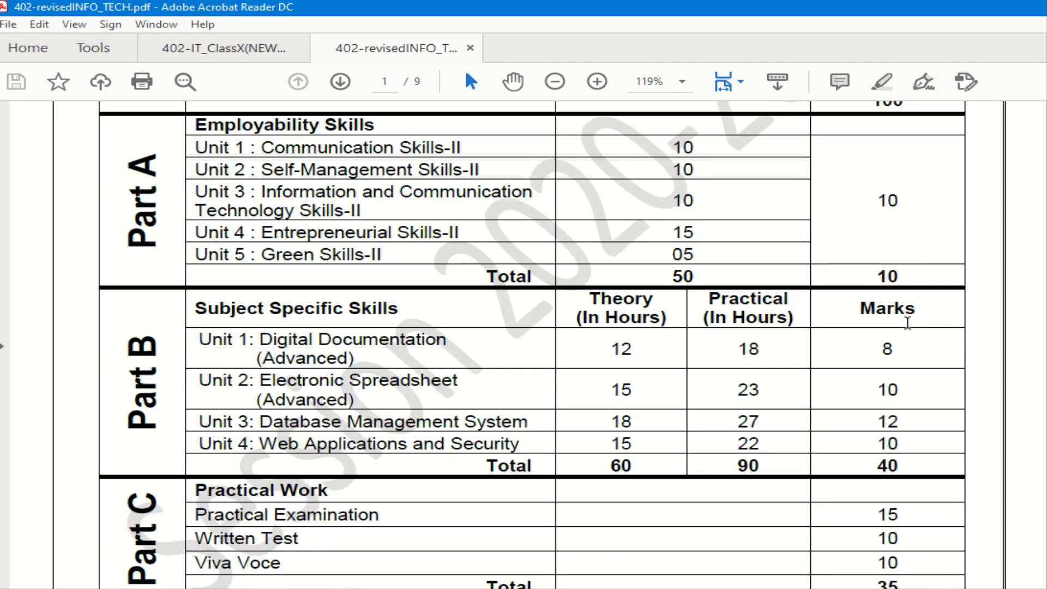
pyautogui.scroll(2, 907, 323)
pyautogui.scroll(-2, 907, 322)
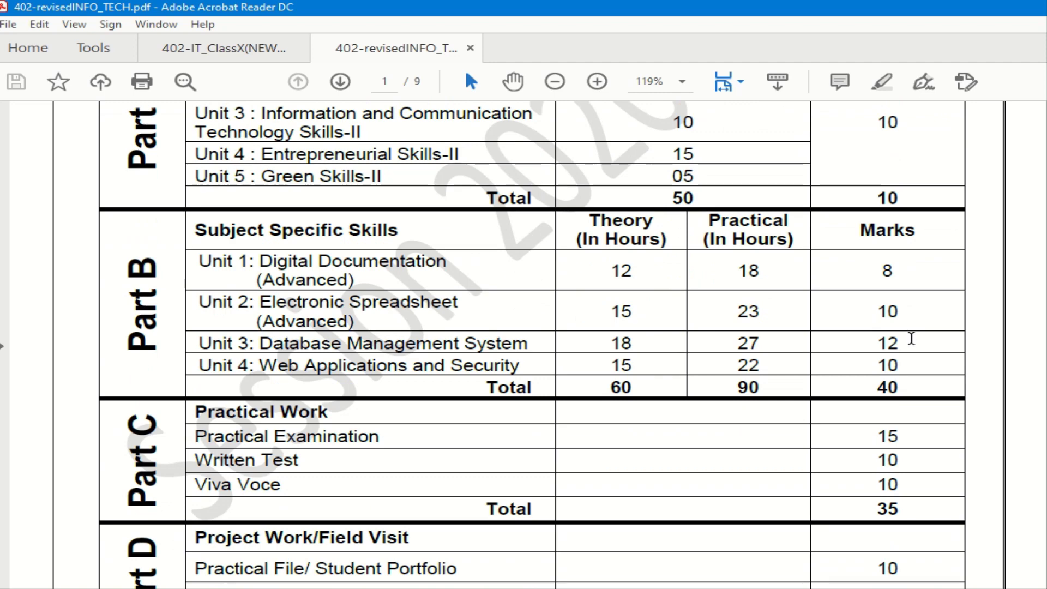
pyautogui.scroll(-3, 909, 341)
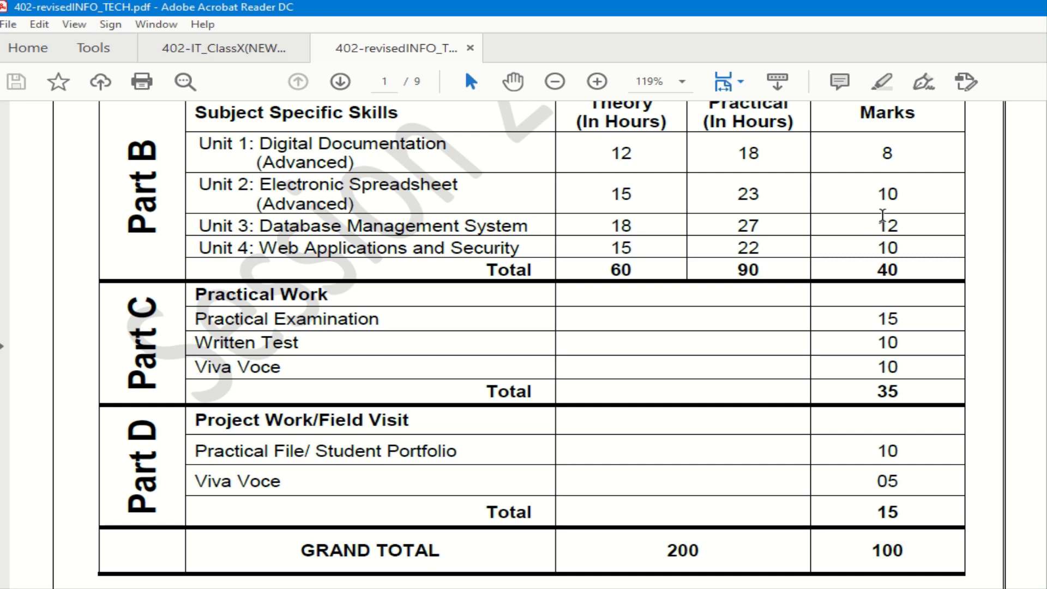
pyautogui.scroll(2, 882, 215)
pyautogui.scroll(-1, 882, 215)
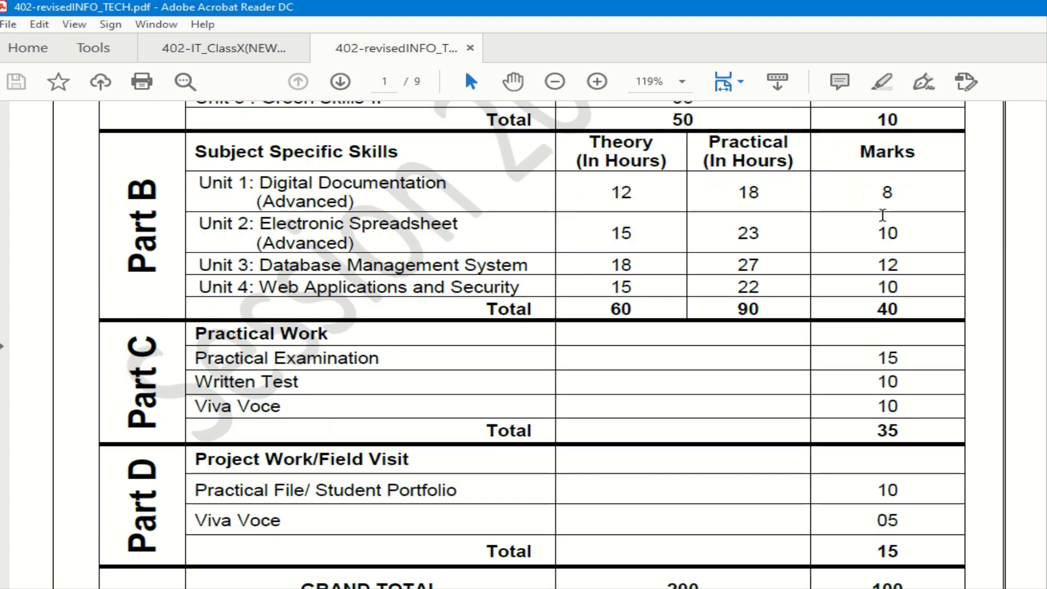
pyautogui.scroll(-4, 882, 216)
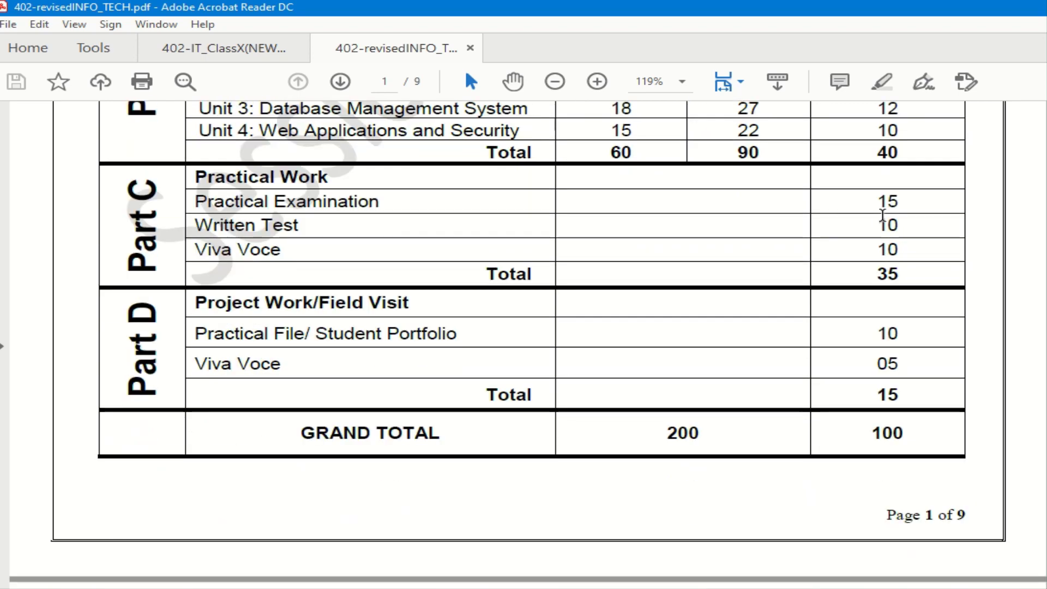
pyautogui.scroll(-1, 882, 215)
pyautogui.scroll(-1, 882, 214)
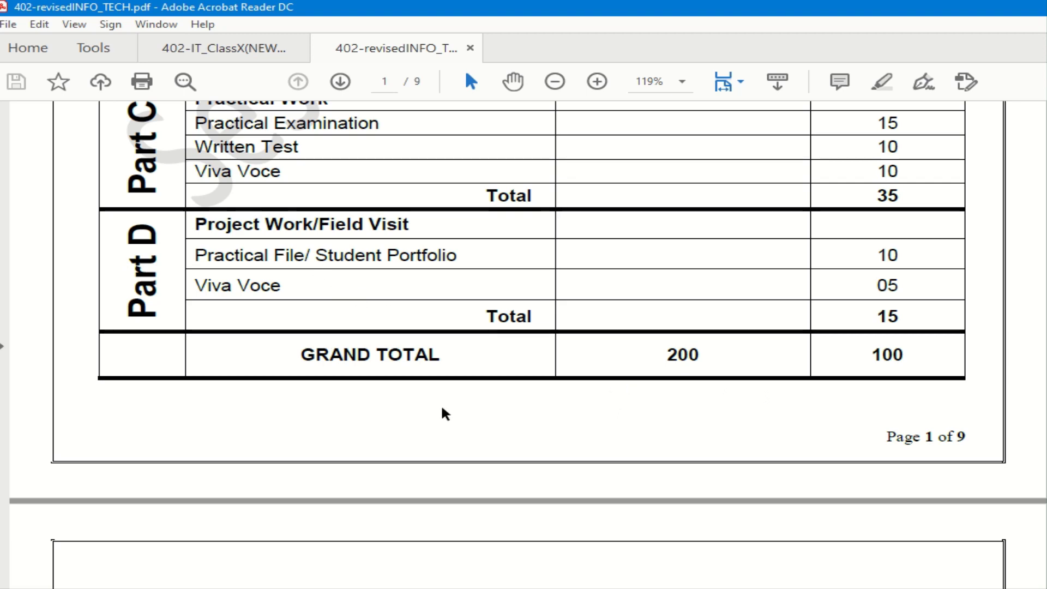
# - Switch to the IT Practical File in Word and scroll the cover to Session 2020-21 and the school name
pyautogui.hotkey('alt', 'Tab')
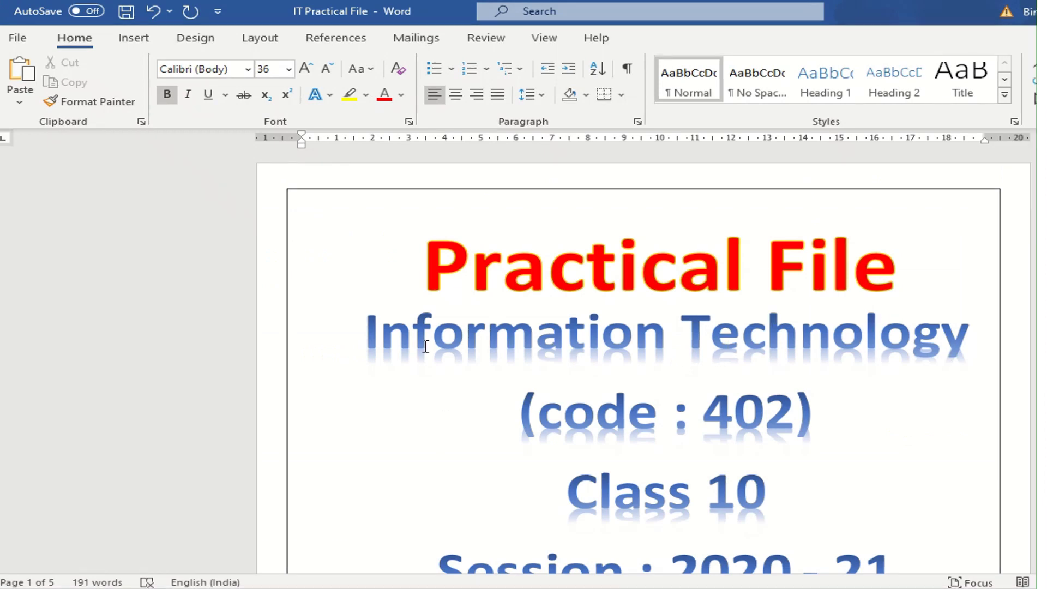
pyautogui.scroll(-1, 847, 381)
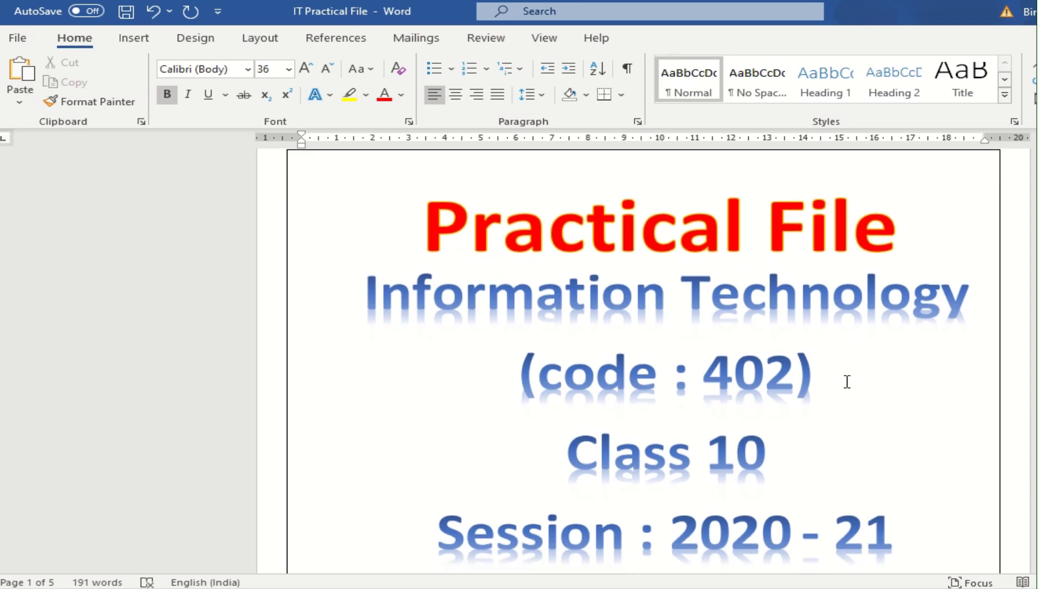
pyautogui.scroll(-1, 847, 381)
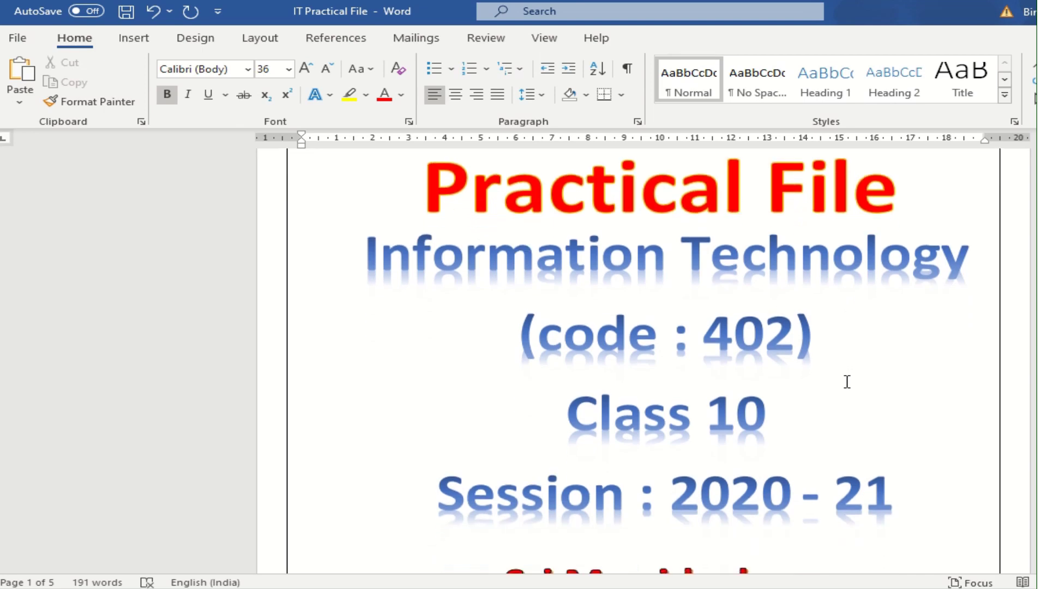
pyautogui.scroll(-2, 847, 381)
pyautogui.scroll(-1, 847, 381)
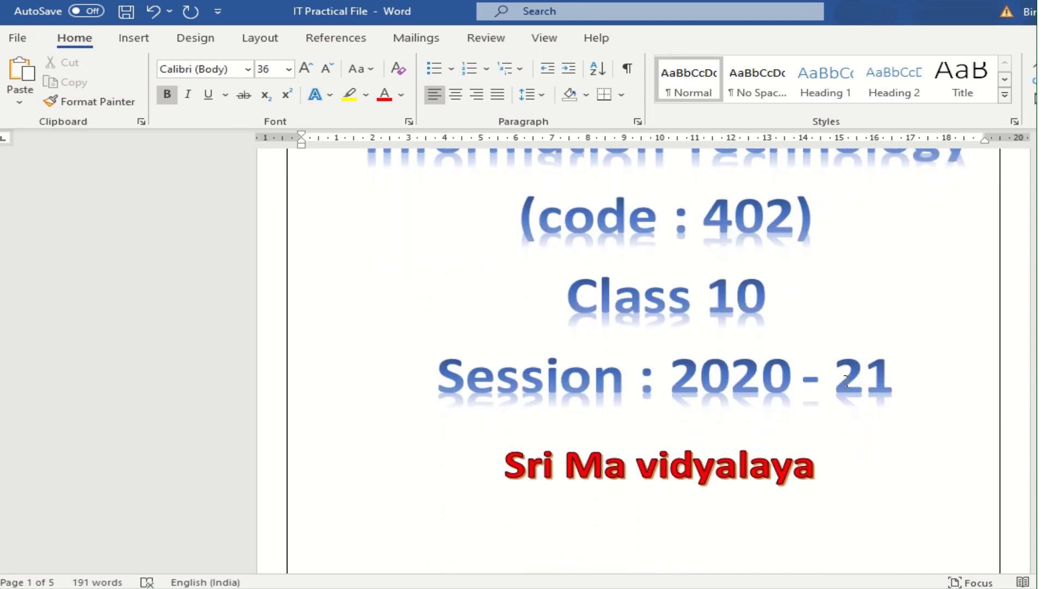
pyautogui.scroll(3, 847, 381)
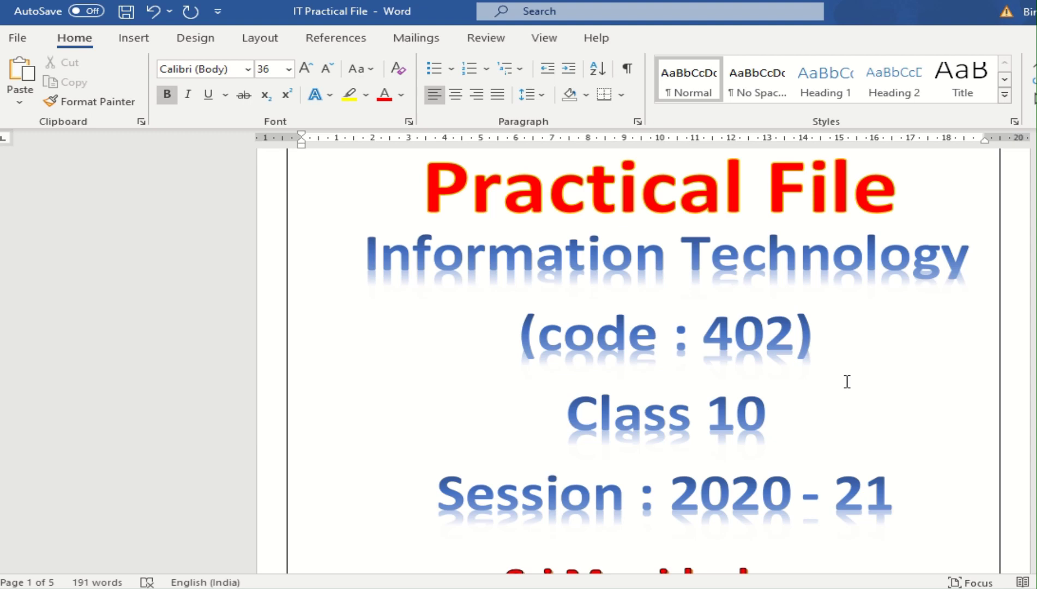
pyautogui.scroll(-2, 847, 382)
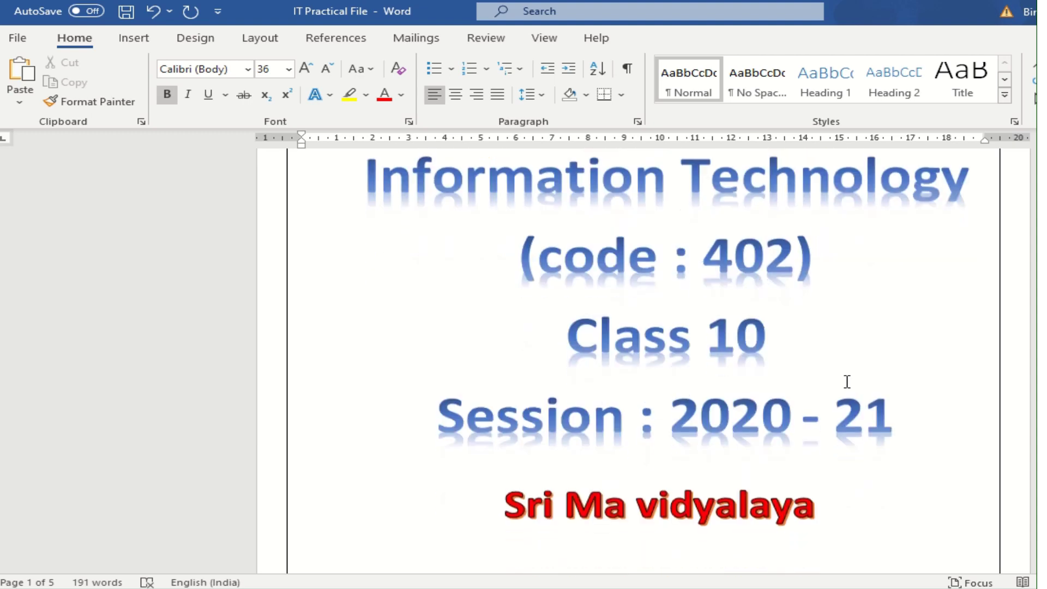
pyautogui.scroll(-3, 847, 381)
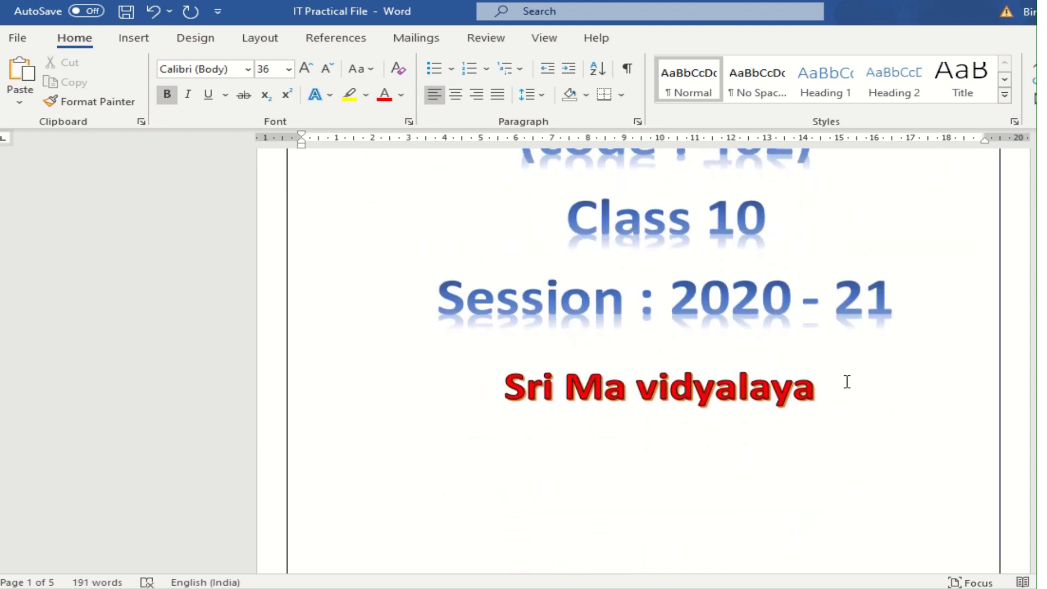
pyautogui.scroll(-14, 847, 381)
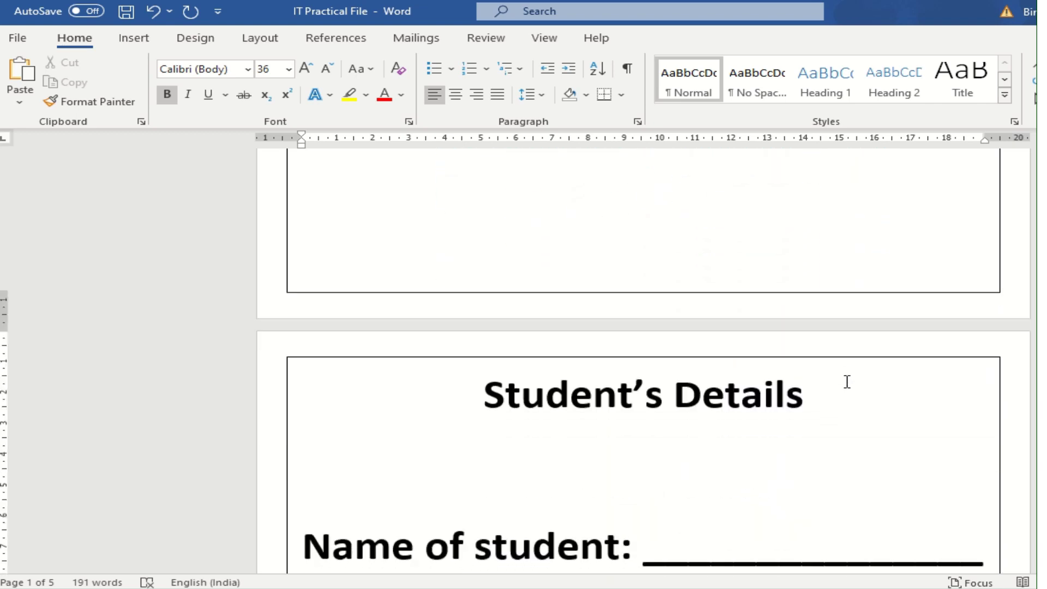
# - Scroll past the Student's Details page to the Index table beginning with Unit 1: Digital Documentation (Advanced)
pyautogui.scroll(-3, 846, 381)
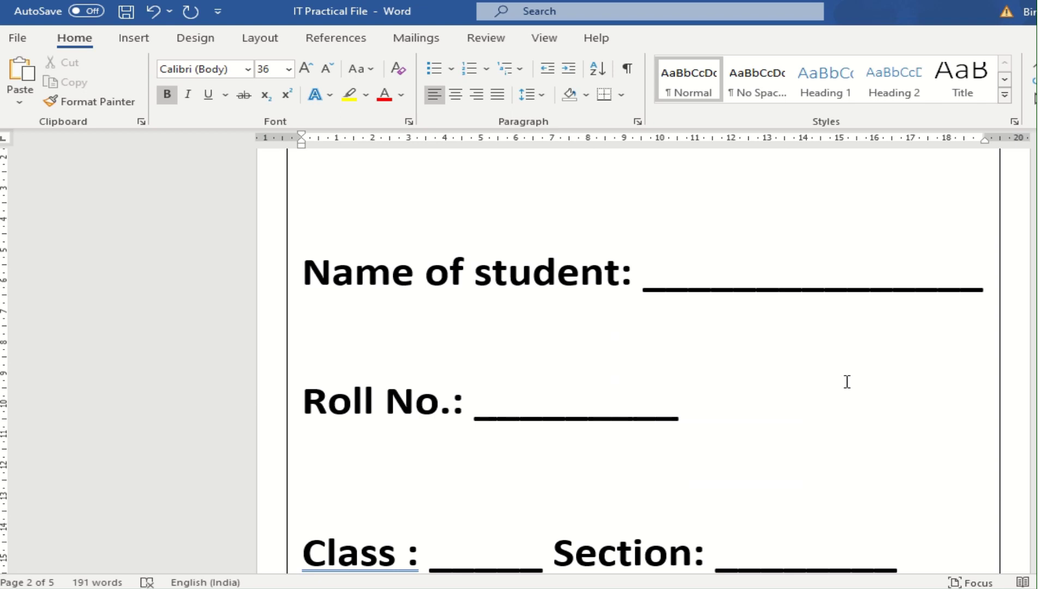
pyautogui.scroll(-2, 847, 381)
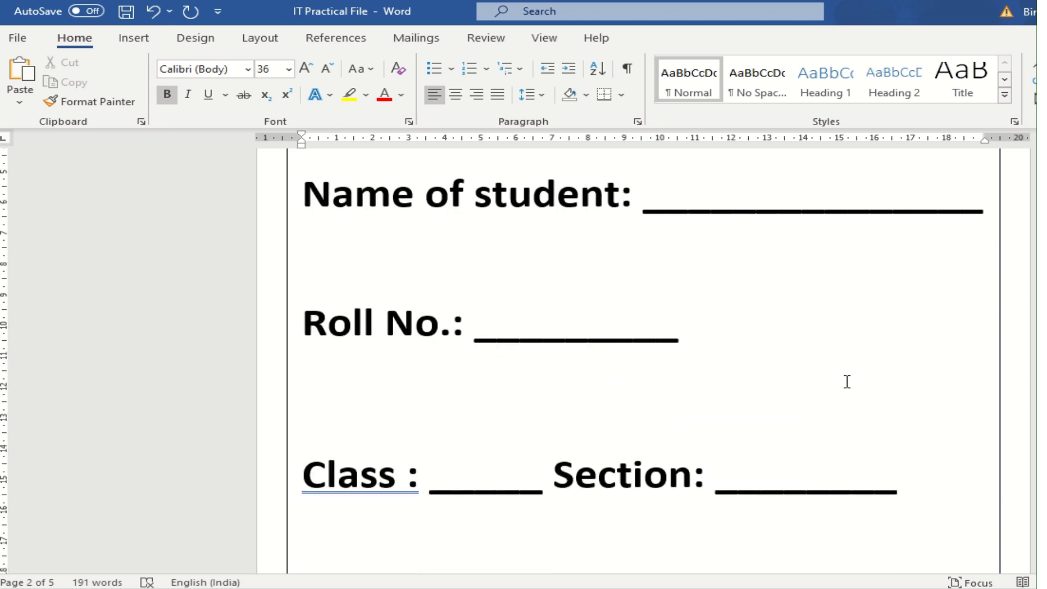
pyautogui.scroll(-3, 847, 382)
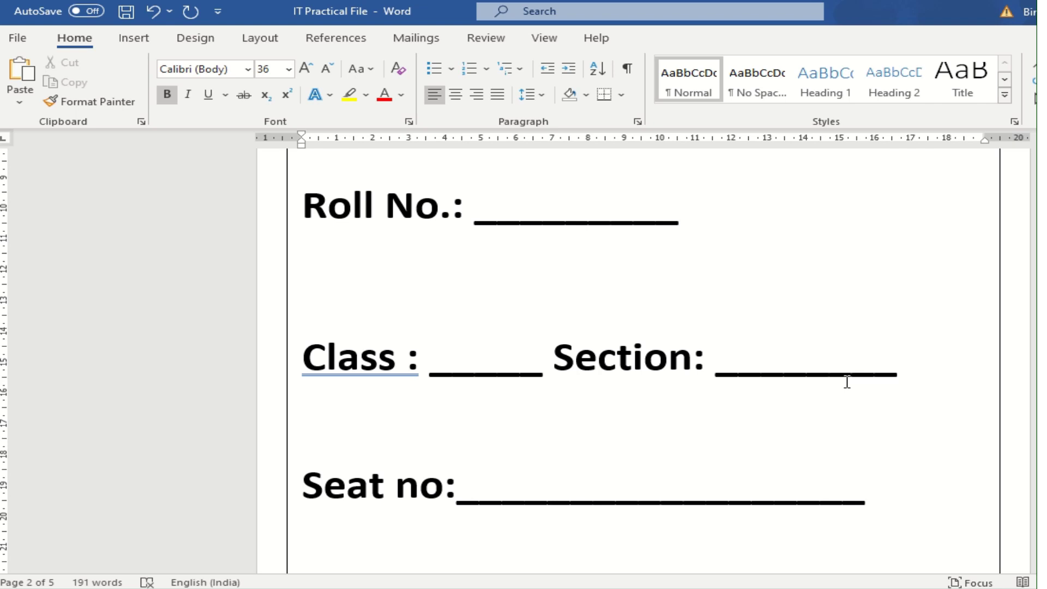
pyautogui.scroll(3, 847, 382)
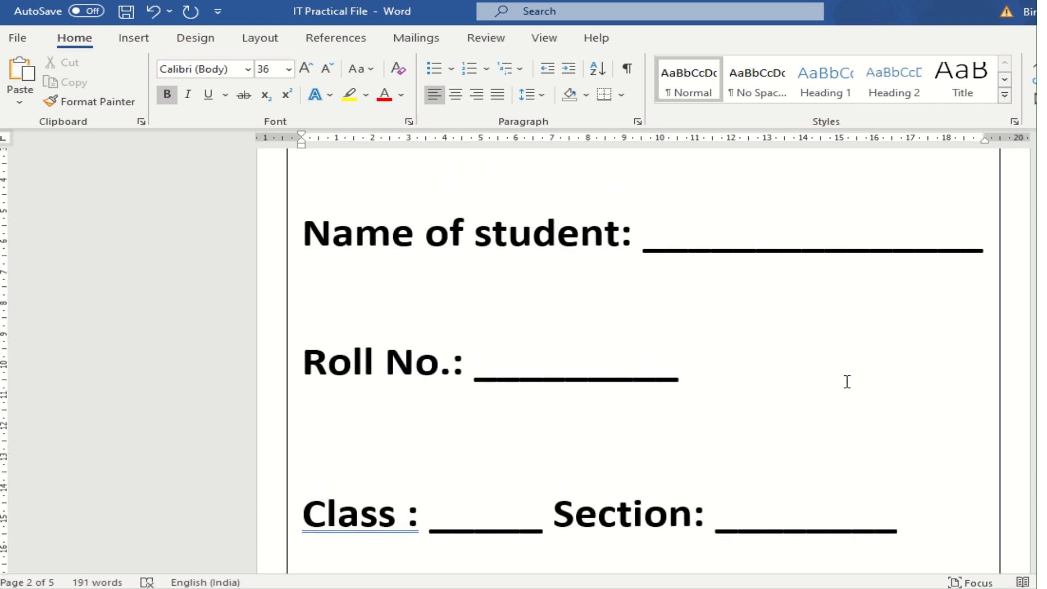
pyautogui.scroll(1, 847, 381)
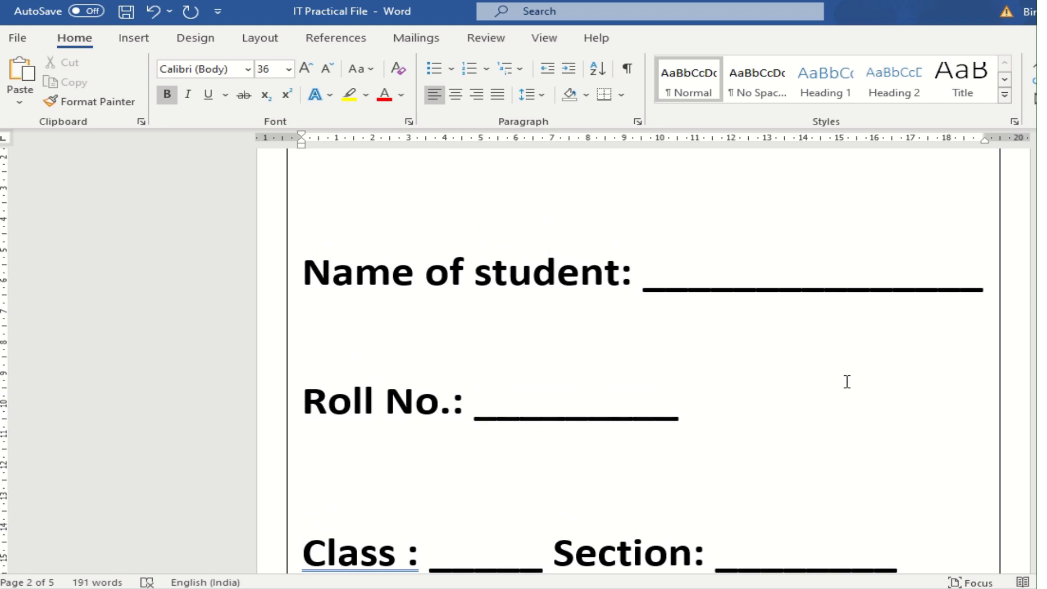
pyautogui.scroll(-5, 847, 381)
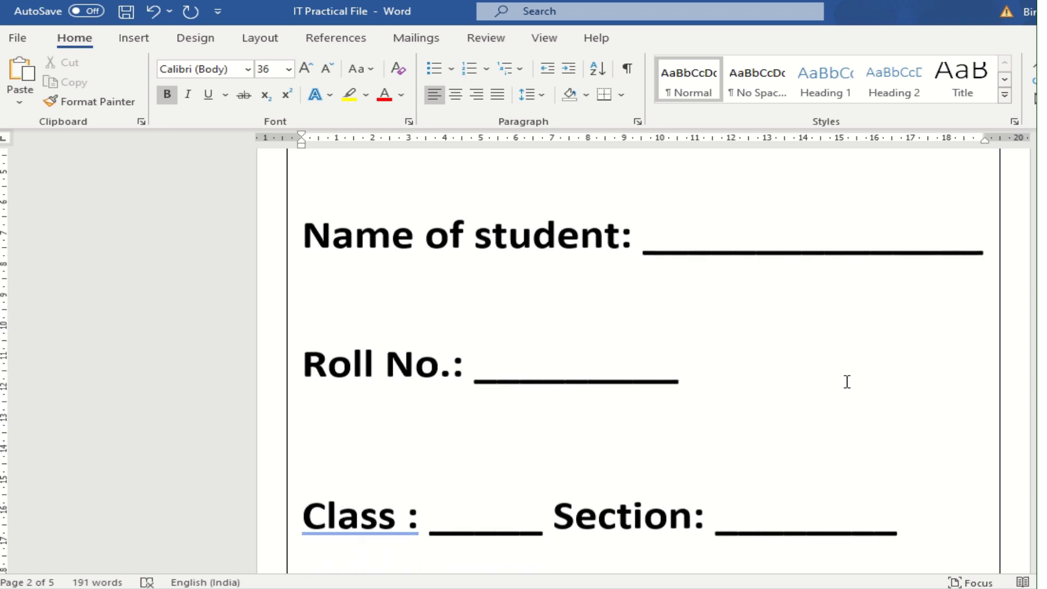
pyautogui.scroll(-3, 846, 381)
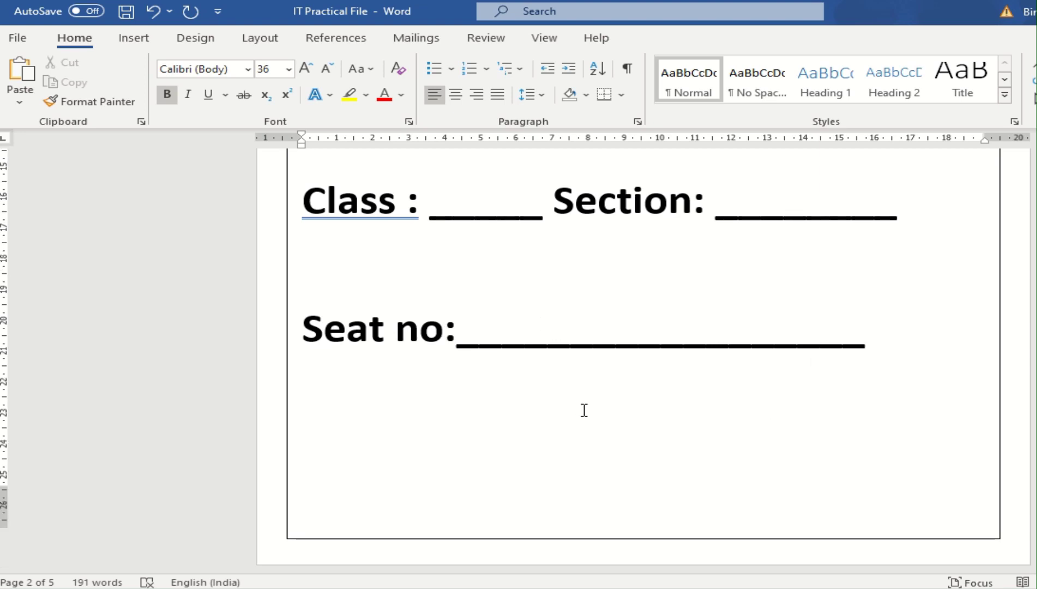
pyautogui.scroll(-10, 583, 410)
pyautogui.scroll(-1, 584, 410)
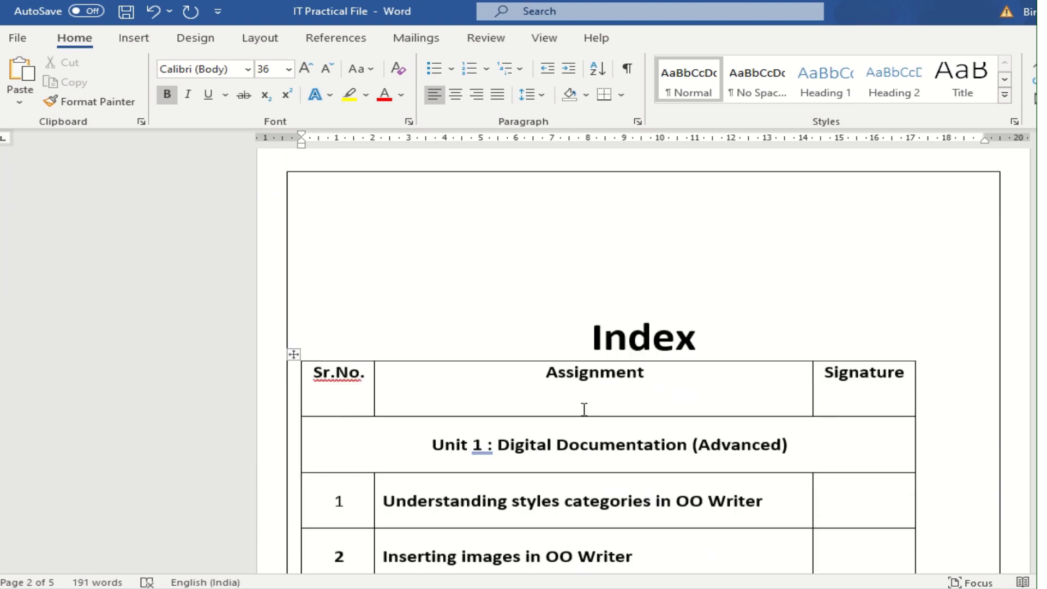
# - Review the Index table's unit rows down to Unit 3's SQL commands entry
pyautogui.scroll(-4, 584, 410)
pyautogui.scroll(-2, 584, 410)
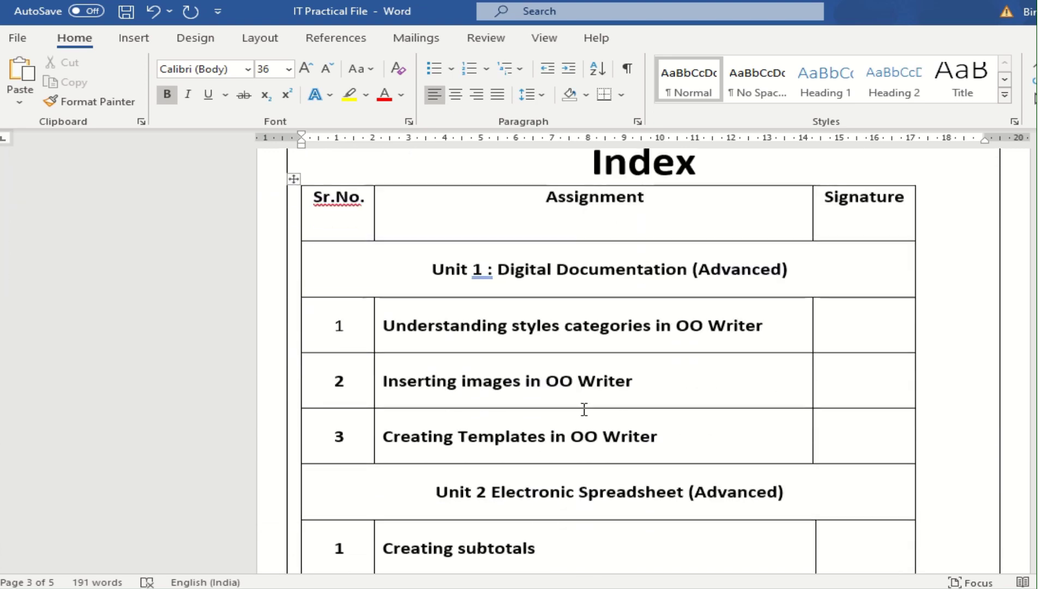
pyautogui.scroll(2, 584, 410)
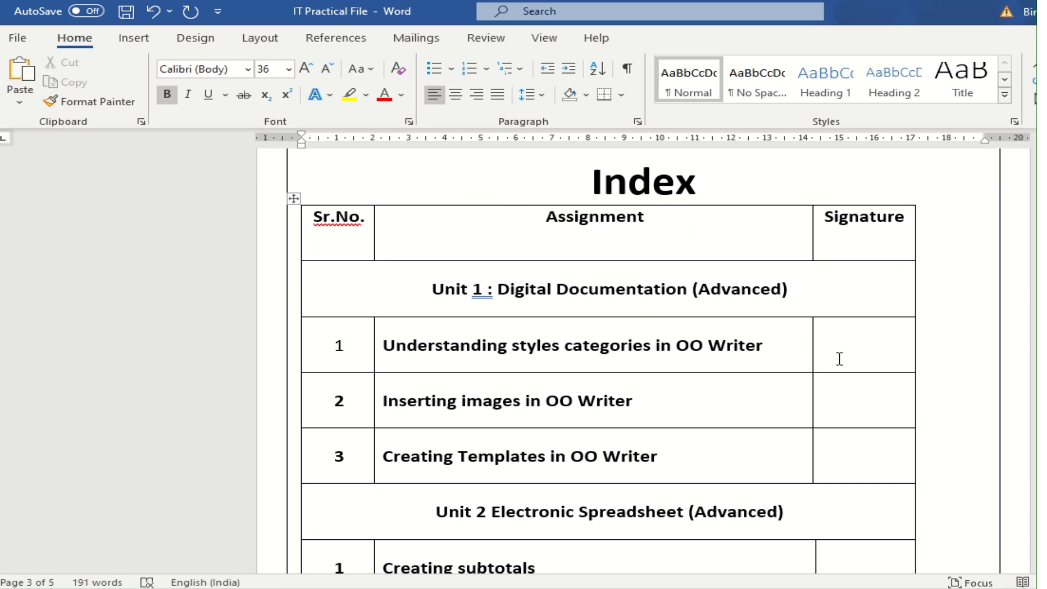
pyautogui.scroll(-2, 839, 432)
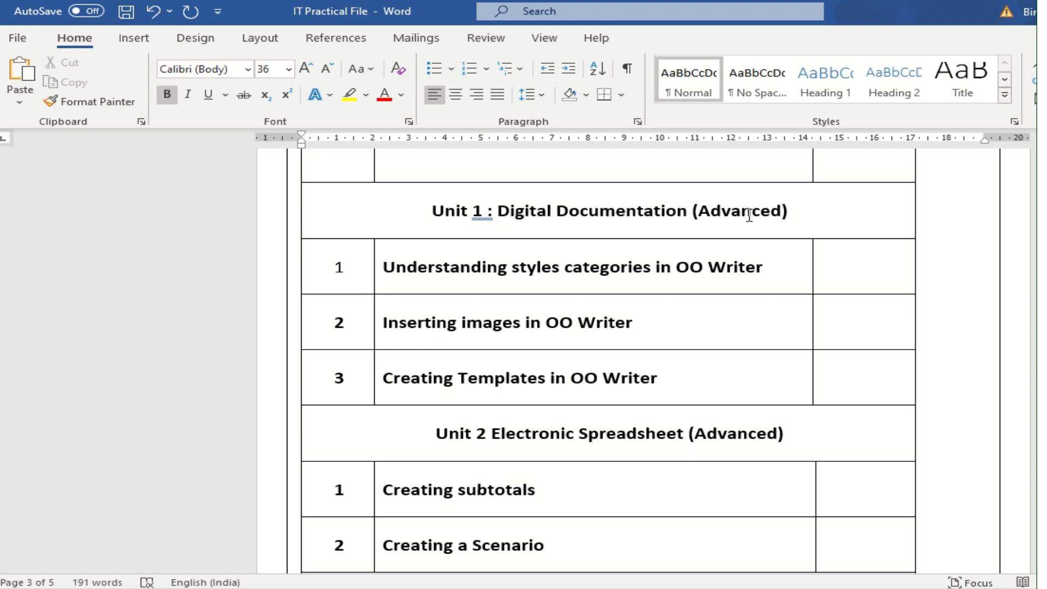
pyautogui.scroll(-1, 780, 271)
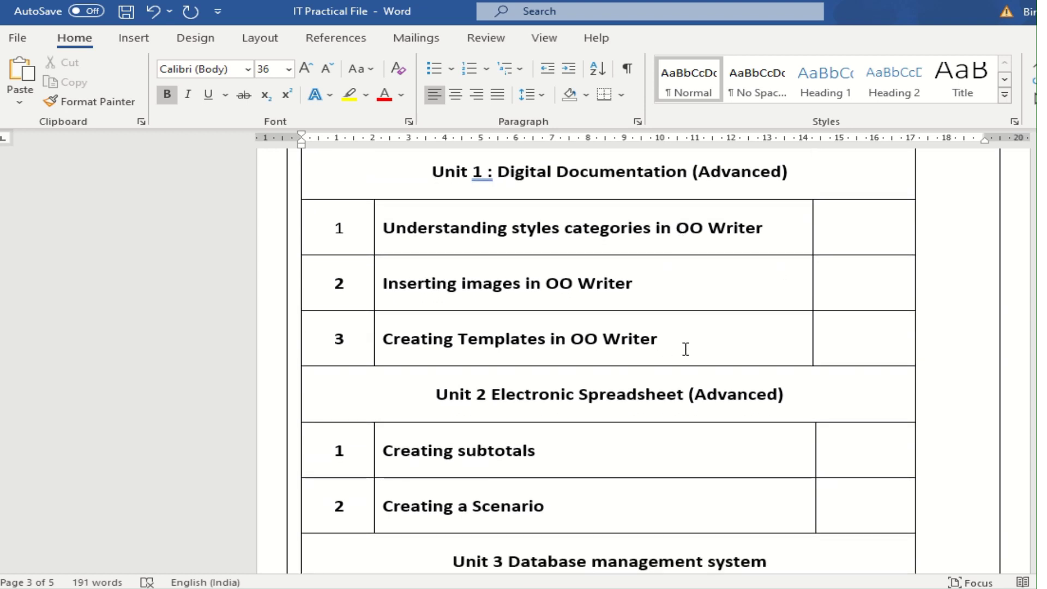
pyautogui.scroll(-1, 686, 350)
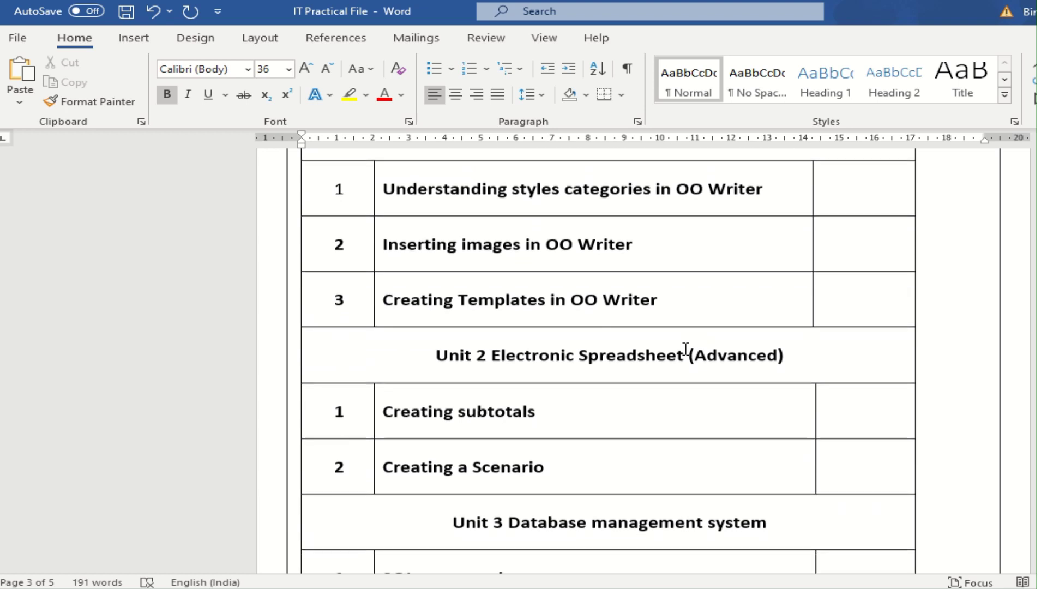
pyautogui.scroll(-1, 686, 350)
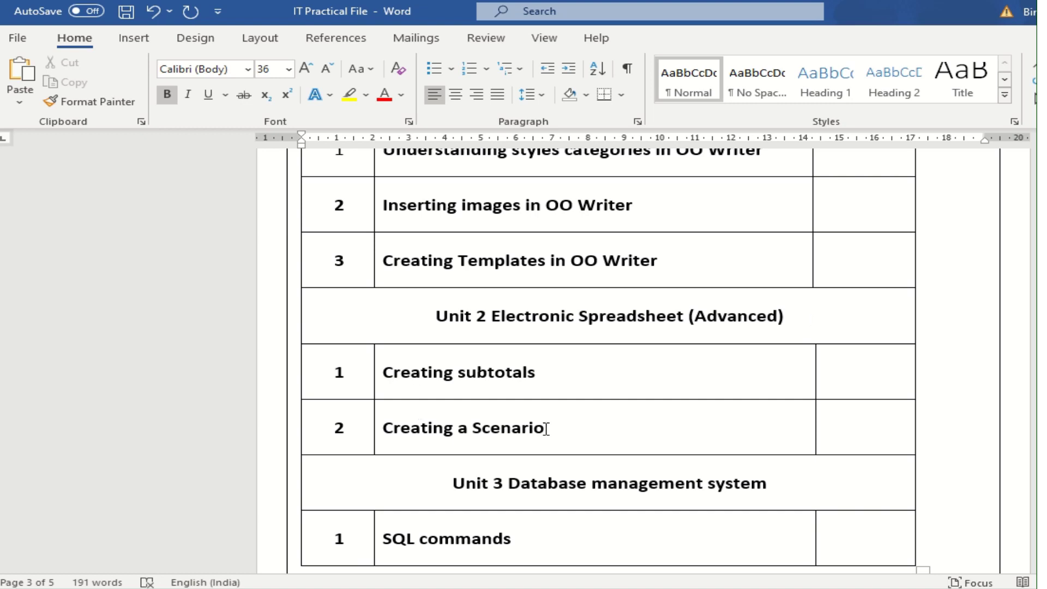
pyautogui.scroll(-3, 640, 430)
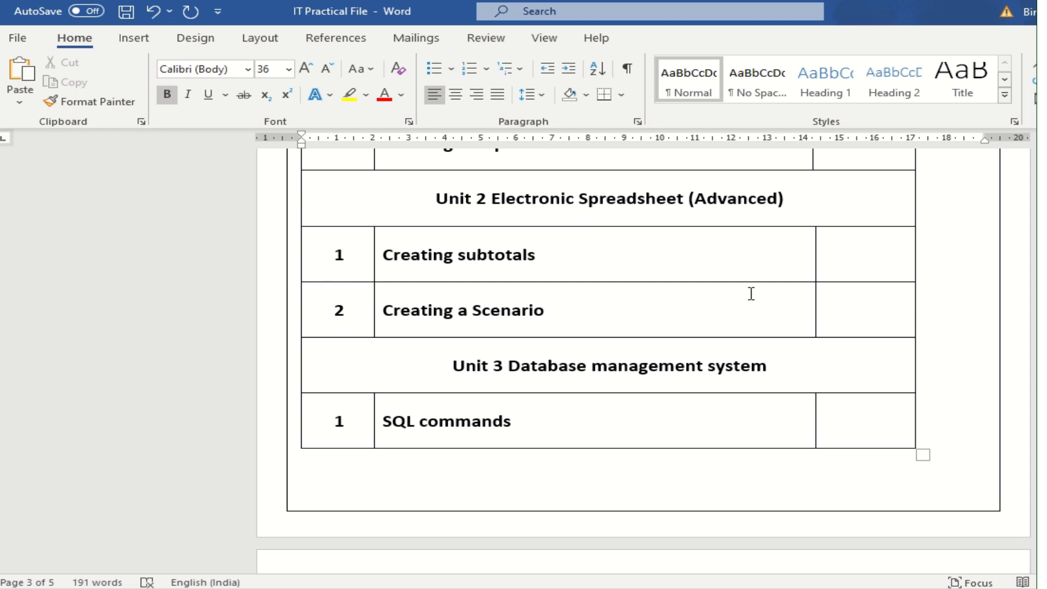
# - Scroll on past the Index table to the top of page 4
pyautogui.scroll(9, 750, 292)
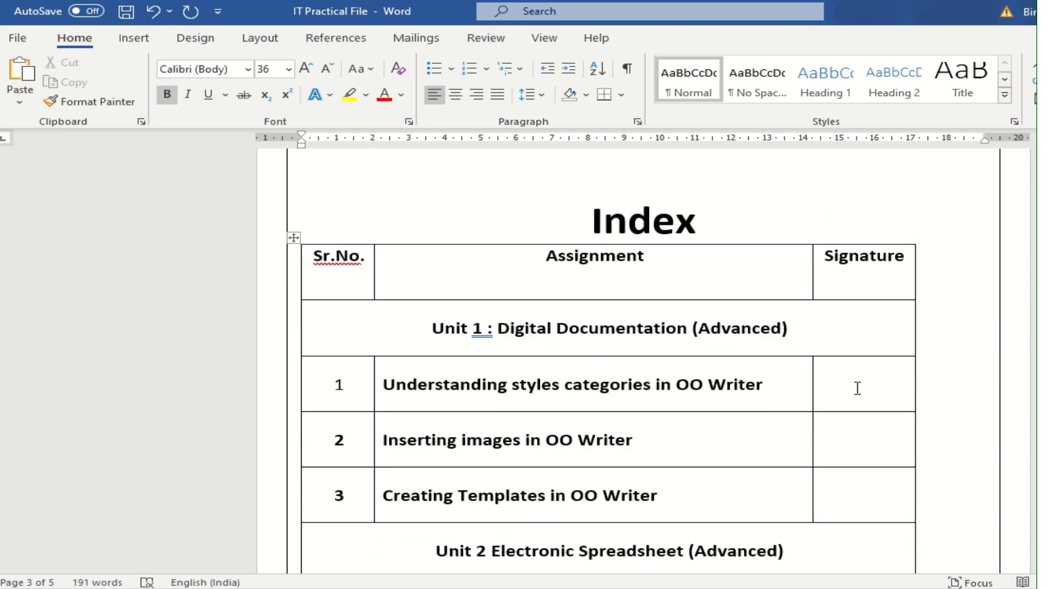
pyautogui.scroll(-1, 857, 388)
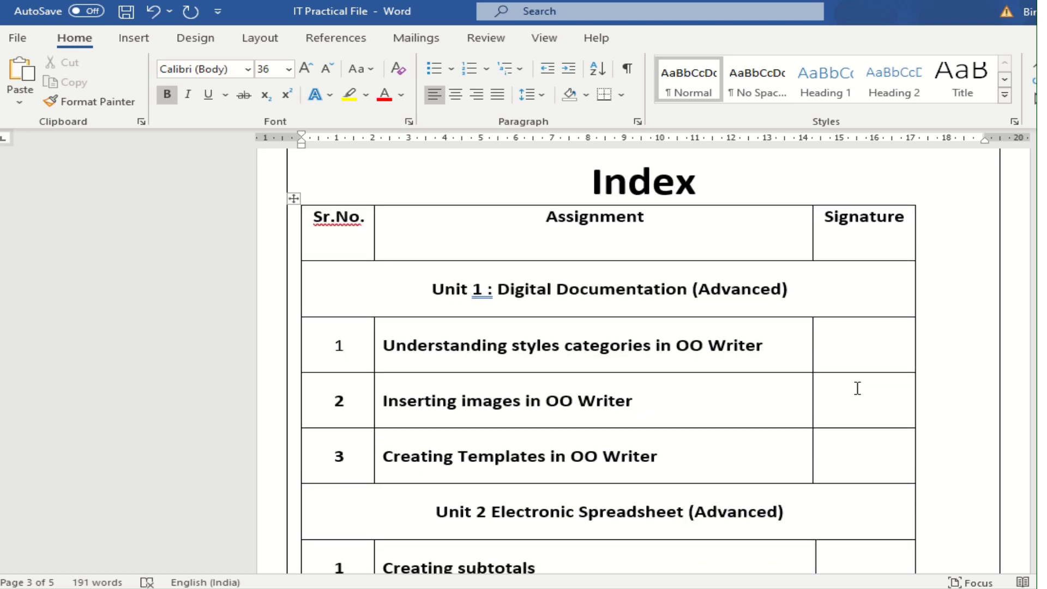
pyautogui.scroll(-2, 857, 389)
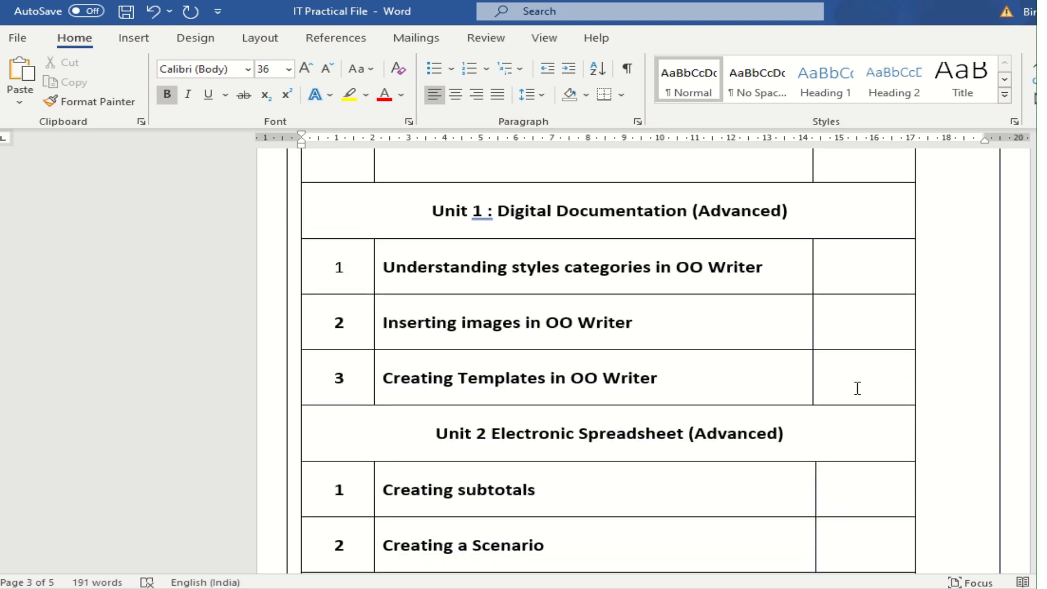
pyautogui.scroll(-5, 857, 388)
pyautogui.scroll(-3, 857, 387)
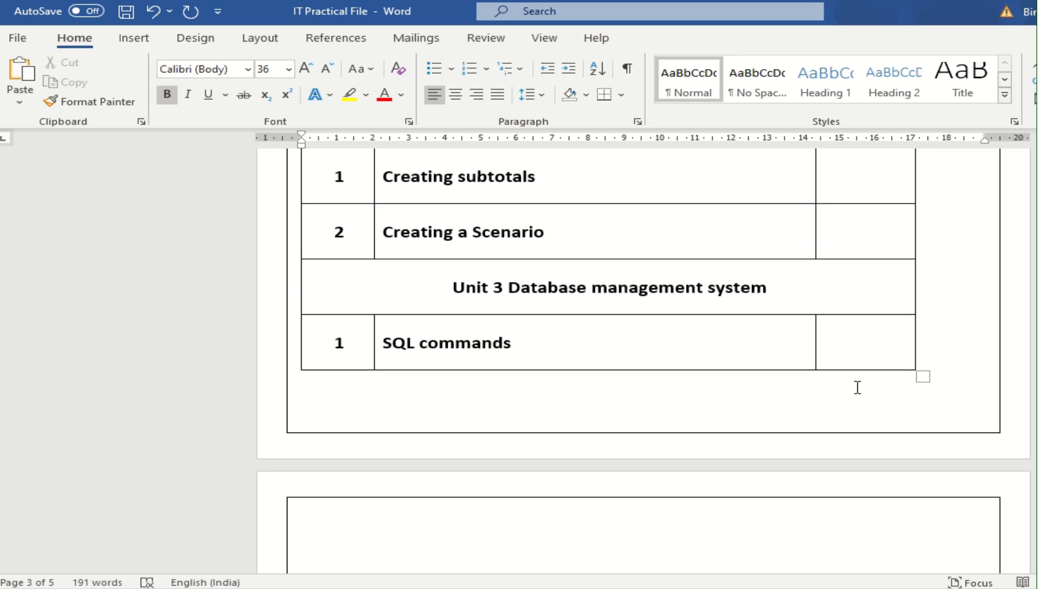
pyautogui.scroll(8, 857, 388)
pyautogui.scroll(-10, 857, 387)
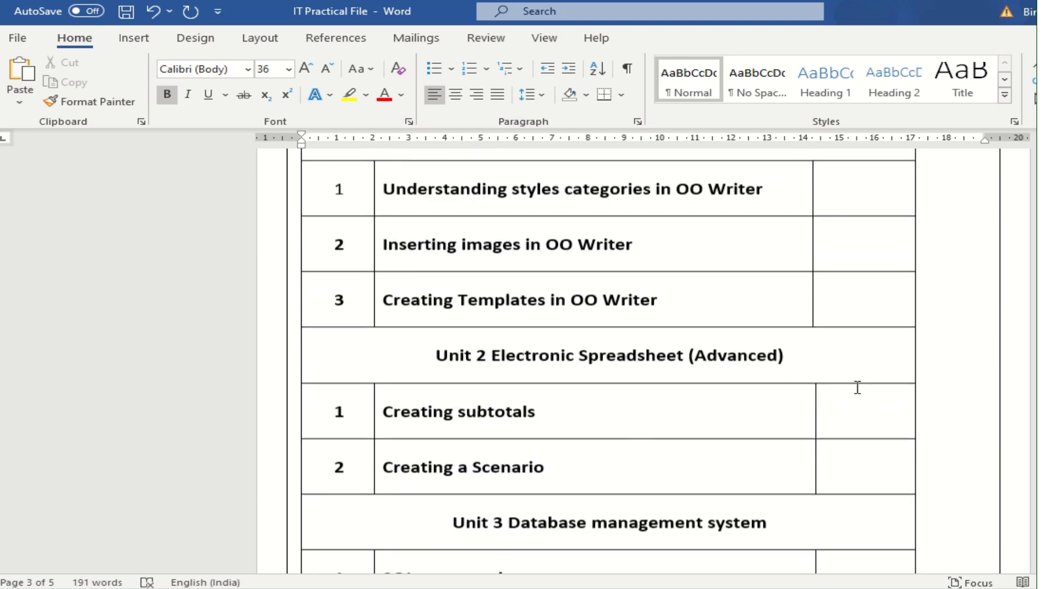
pyautogui.scroll(-8, 857, 387)
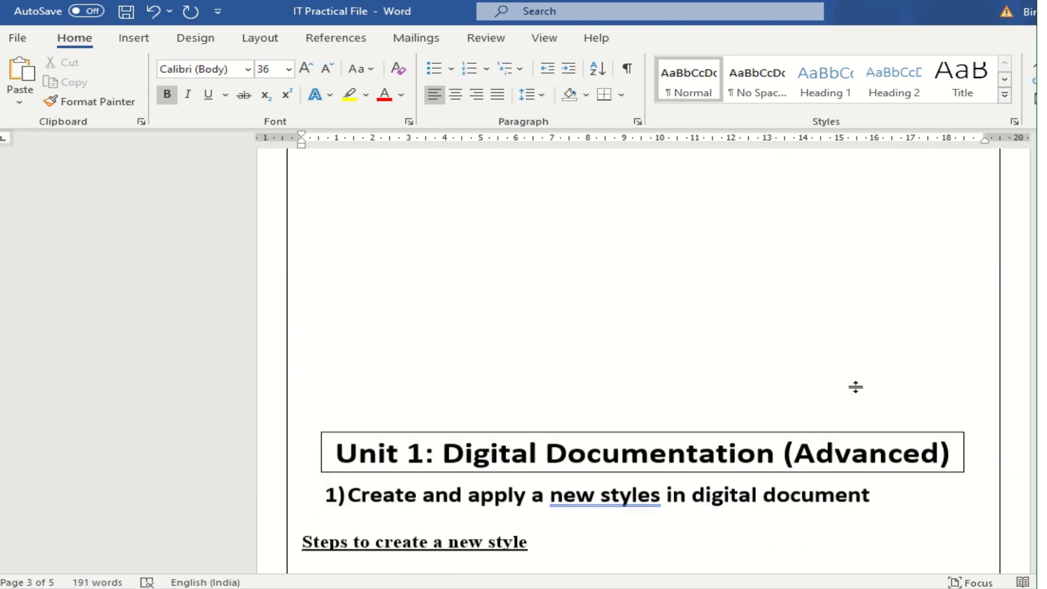
pyautogui.scroll(2, 673, 343)
pyautogui.scroll(5, 414, 248)
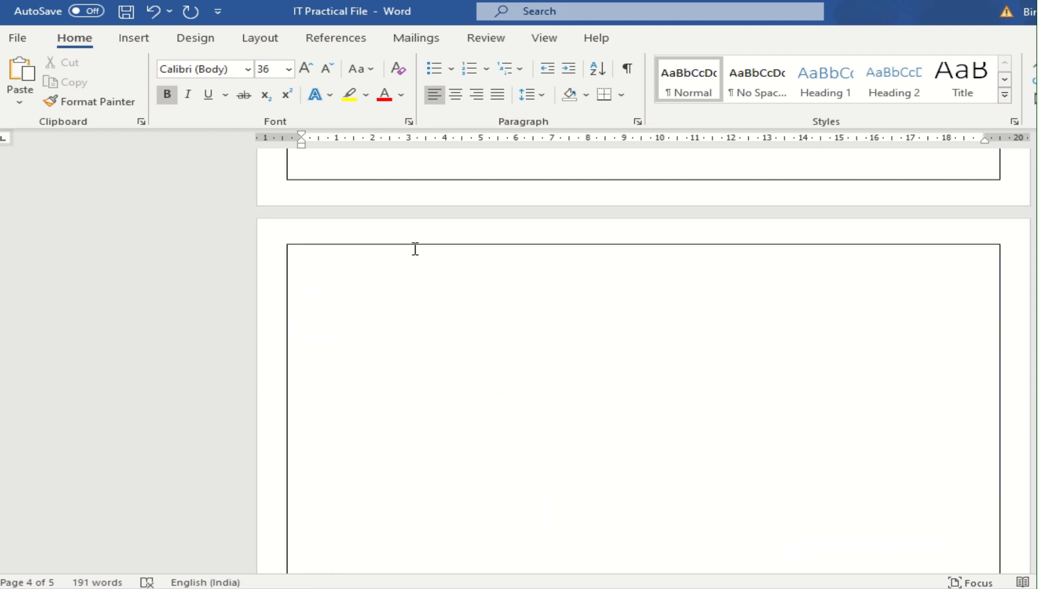
# - Delete the blank paragraphs so the Unit 1: Digital Documentation (Advanced) heading starts page 4
pyautogui.click(342, 298)
pyautogui.press('Delete')
pyautogui.press('Delete')
pyautogui.press('Delete')
pyautogui.press('Delete')
pyautogui.press('Delete')
pyautogui.press('Delete')
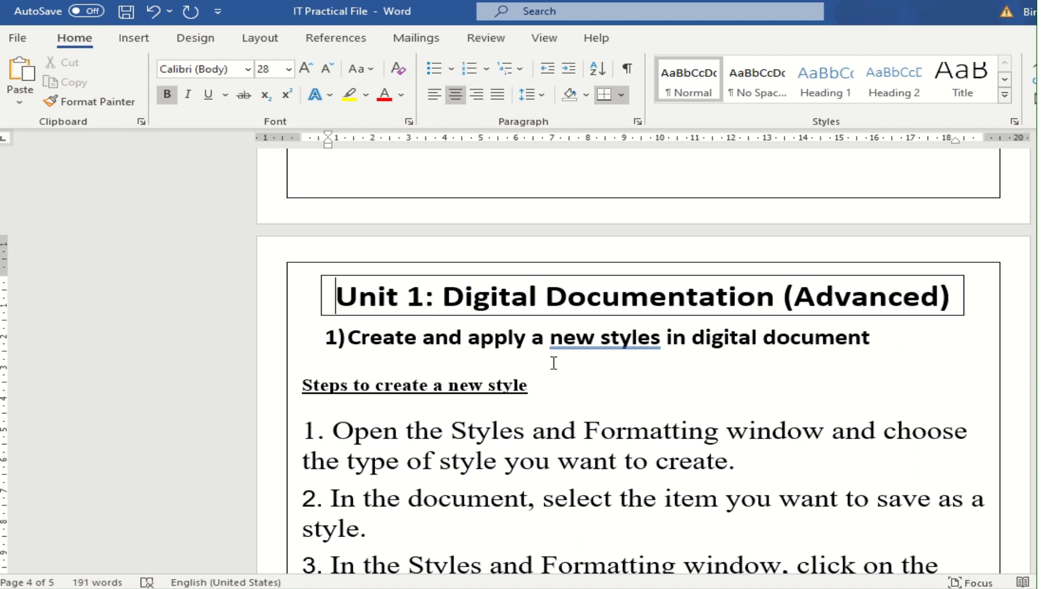
pyautogui.click(878, 347)
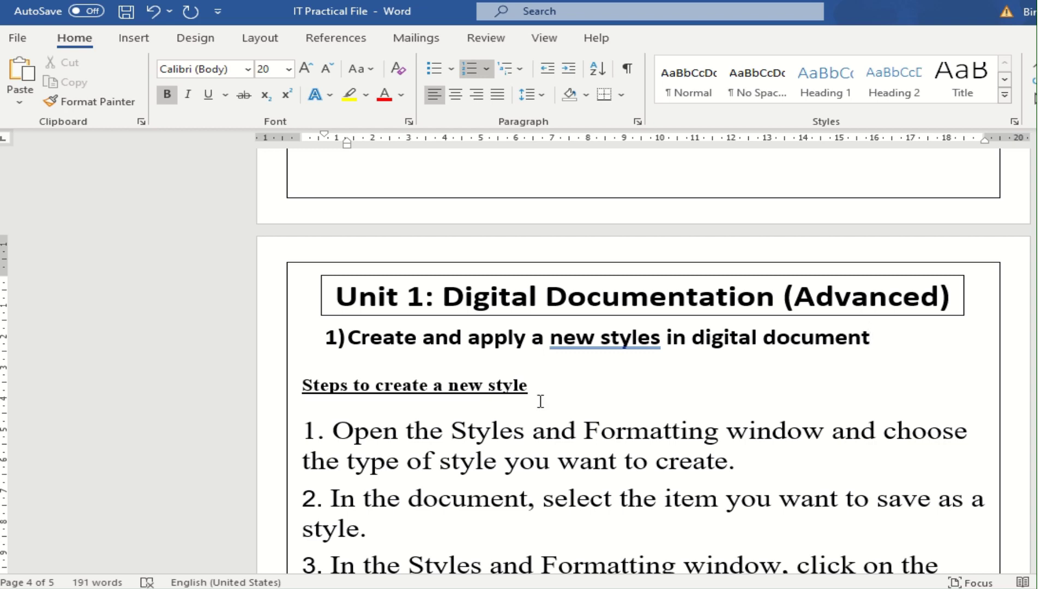
# - Scroll through the Unit 1 practical's four numbered steps for creating a new style
pyautogui.scroll(-2, 540, 401)
pyautogui.scroll(-1, 540, 401)
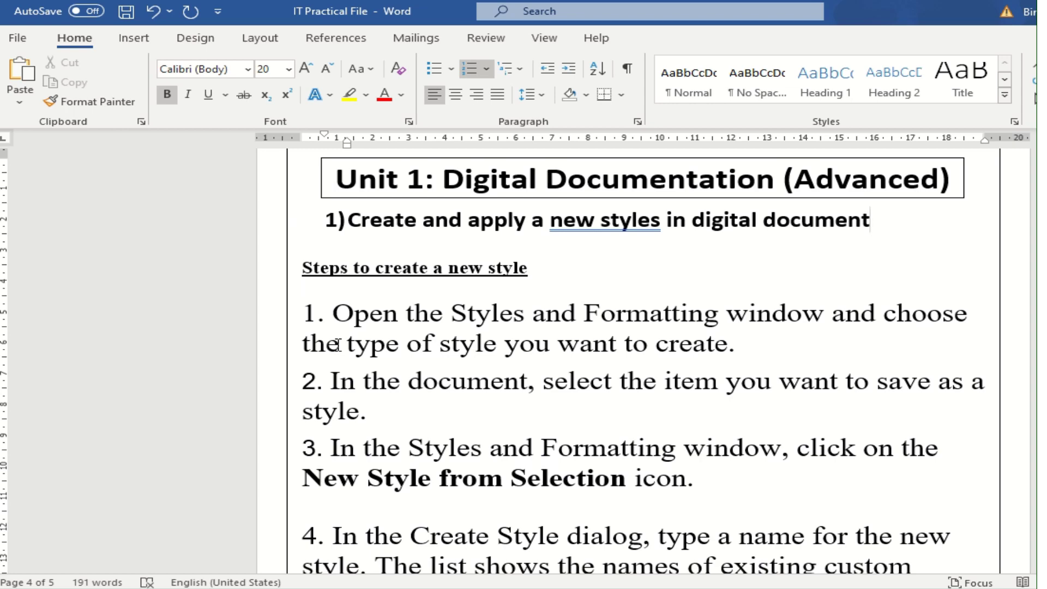
pyautogui.scroll(-2, 361, 350)
pyautogui.scroll(-5, 360, 350)
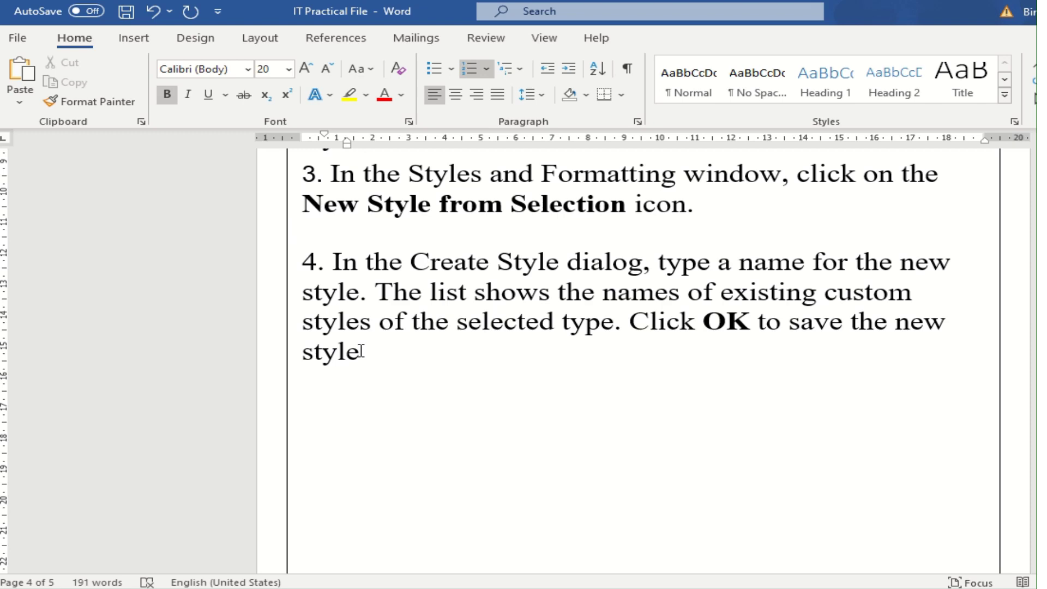
pyautogui.scroll(10, 498, 408)
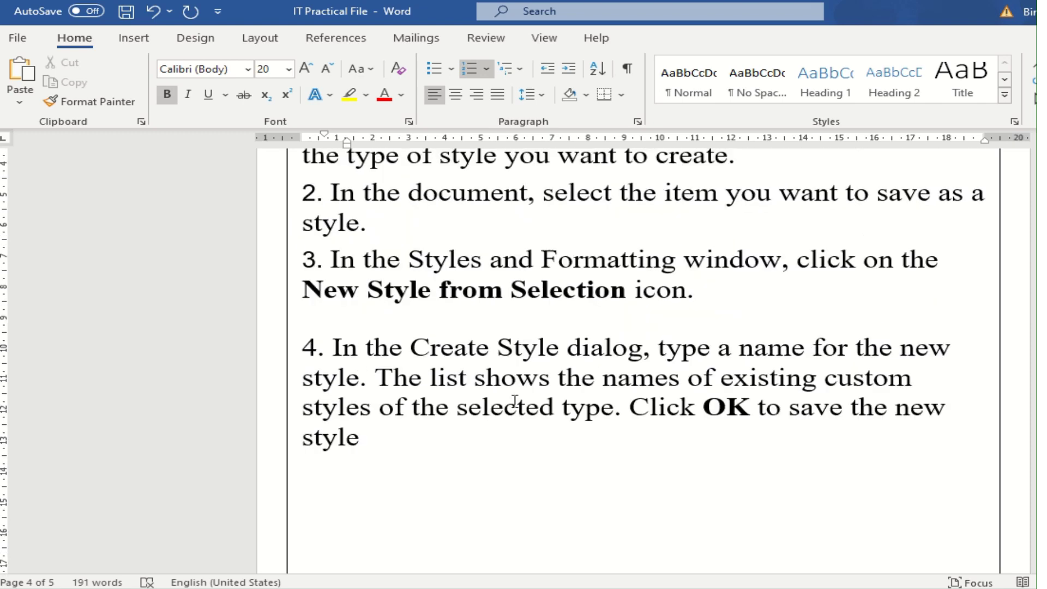
pyautogui.scroll(-3, 546, 470)
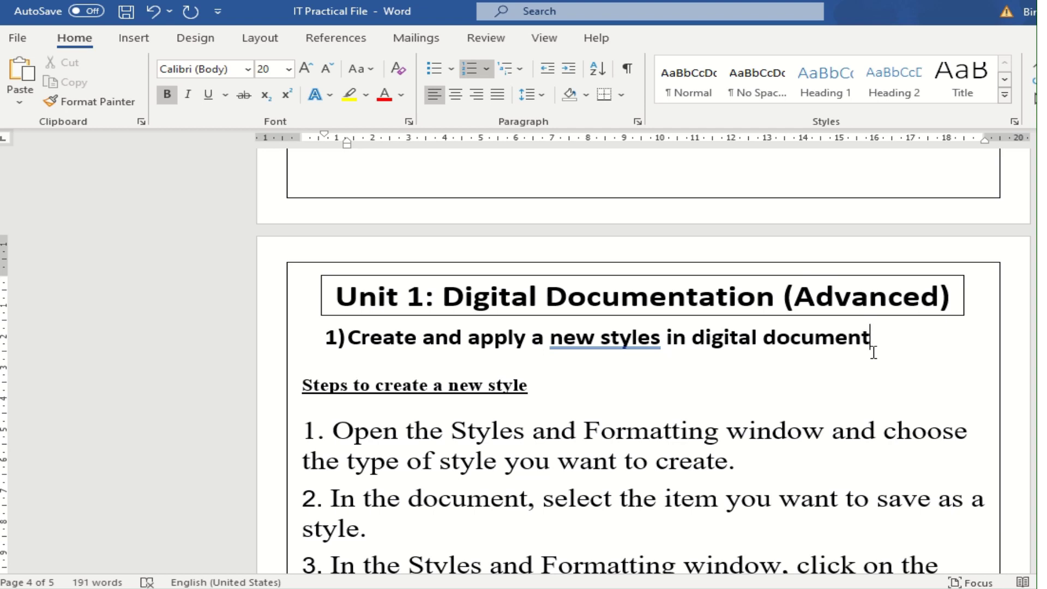
# - Scroll back up to page 3's Index table and look over the Unit 2 and Unit 3 rows
pyautogui.scroll(-1, 873, 352)
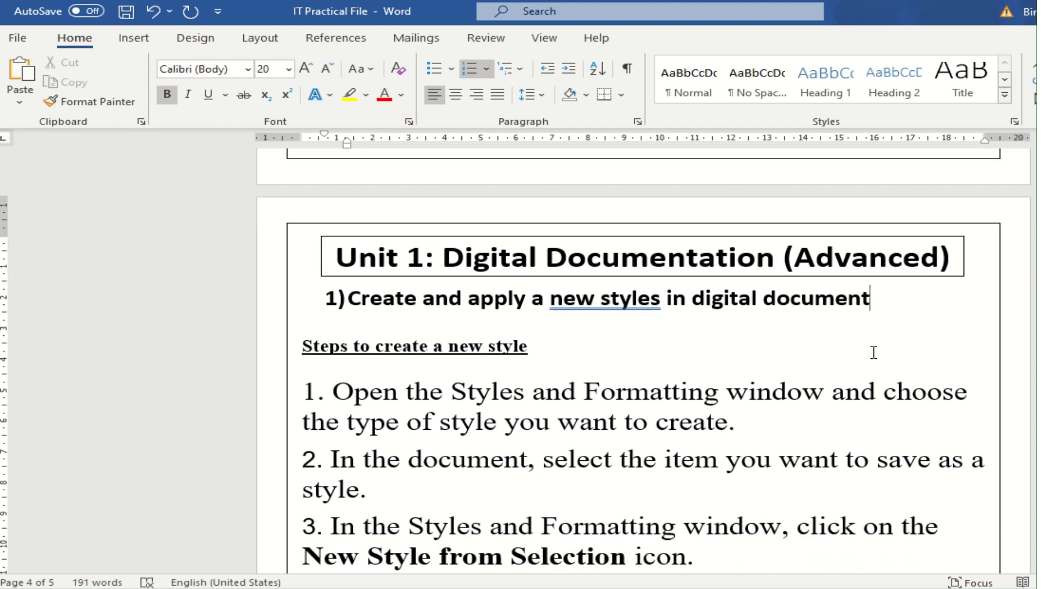
pyautogui.scroll(1, 872, 359)
pyautogui.scroll(8, 871, 364)
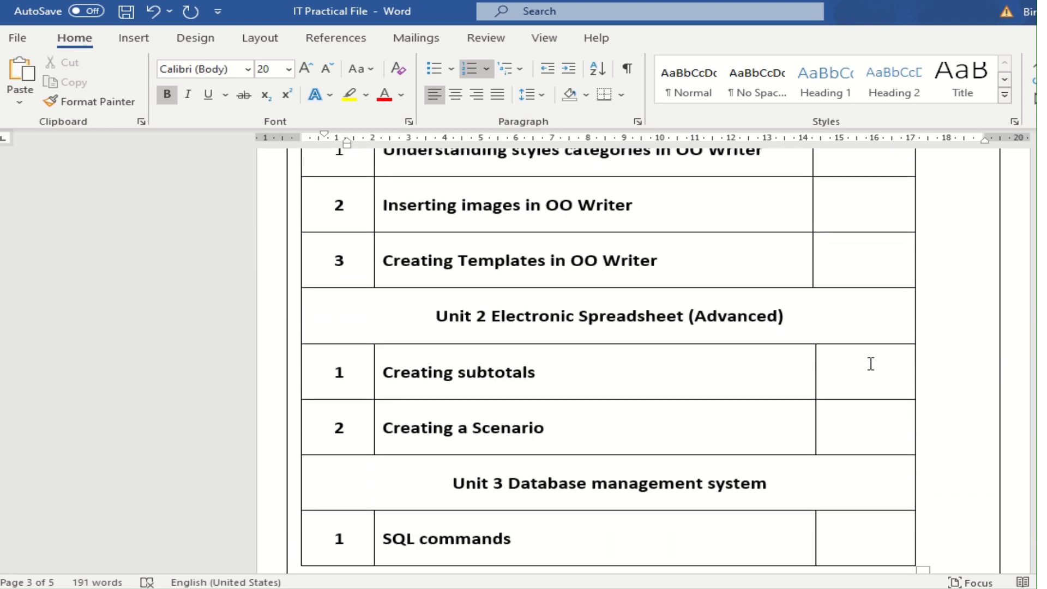
pyautogui.scroll(1, 870, 364)
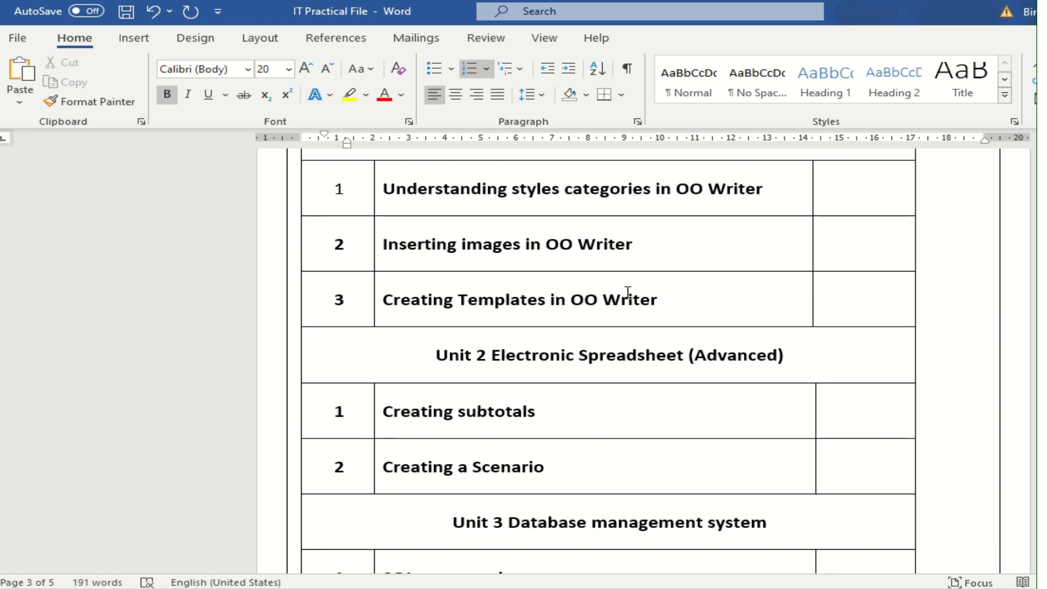
pyautogui.scroll(-1, 670, 409)
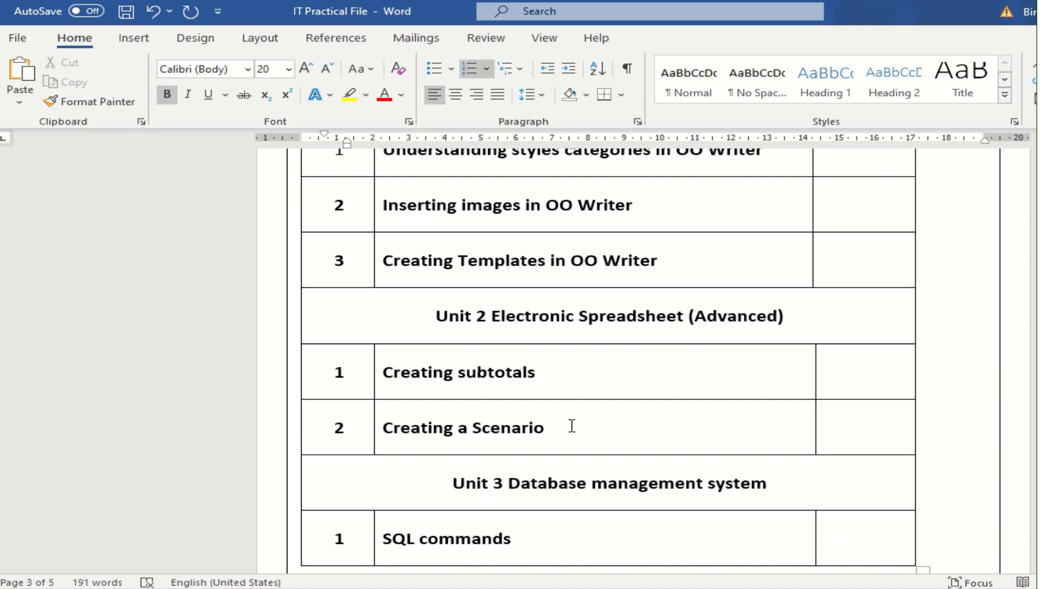
pyautogui.scroll(1, 572, 425)
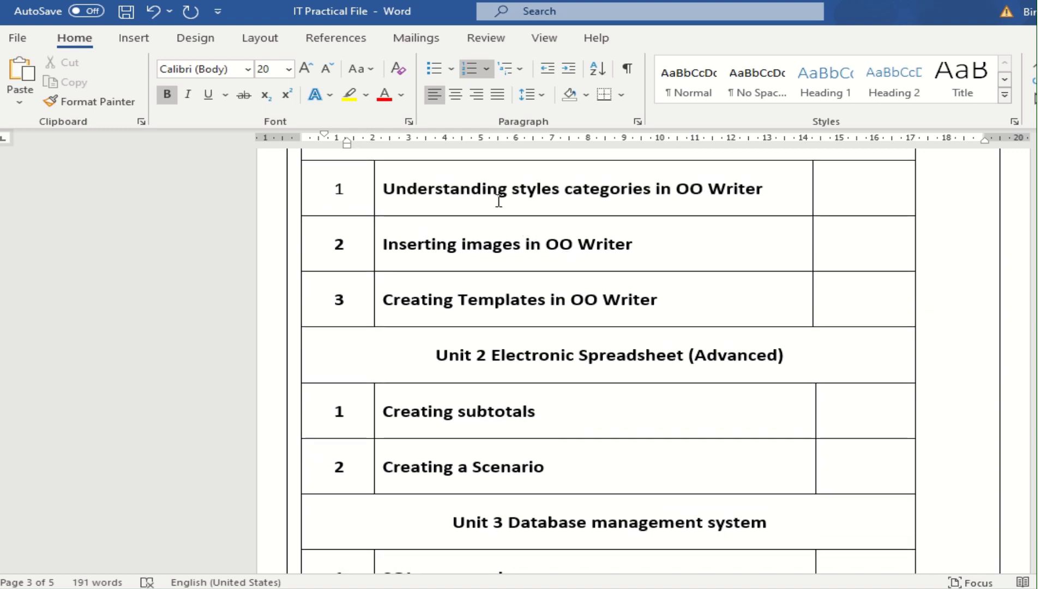
pyautogui.scroll(-1, 551, 414)
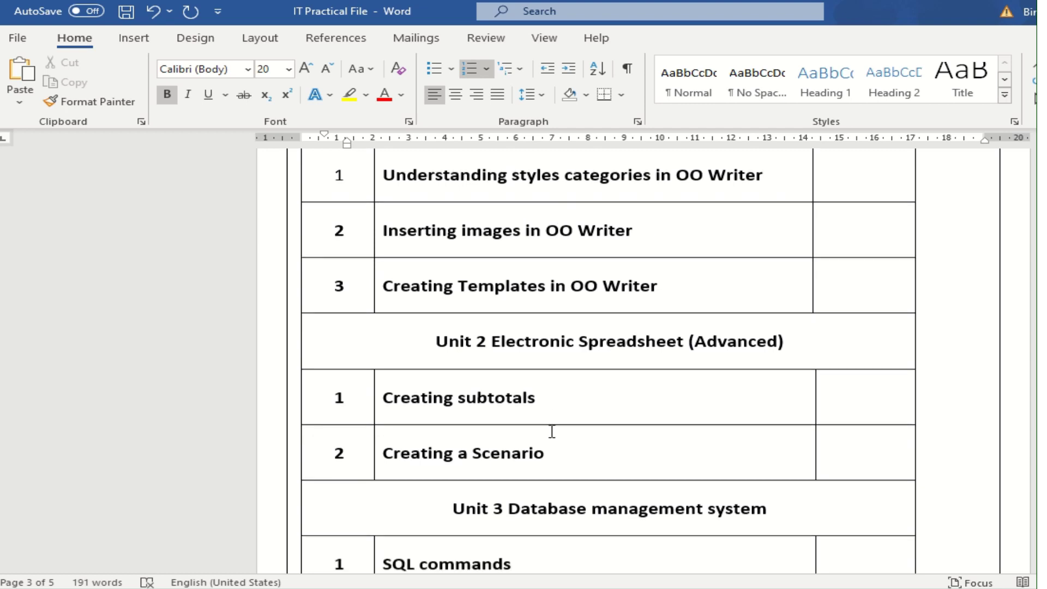
pyautogui.scroll(-2, 552, 431)
# - Place the cursor after SQL commands, then show 'practical file final' at its unit 2 Region wise subtotal question
pyautogui.click(552, 510)
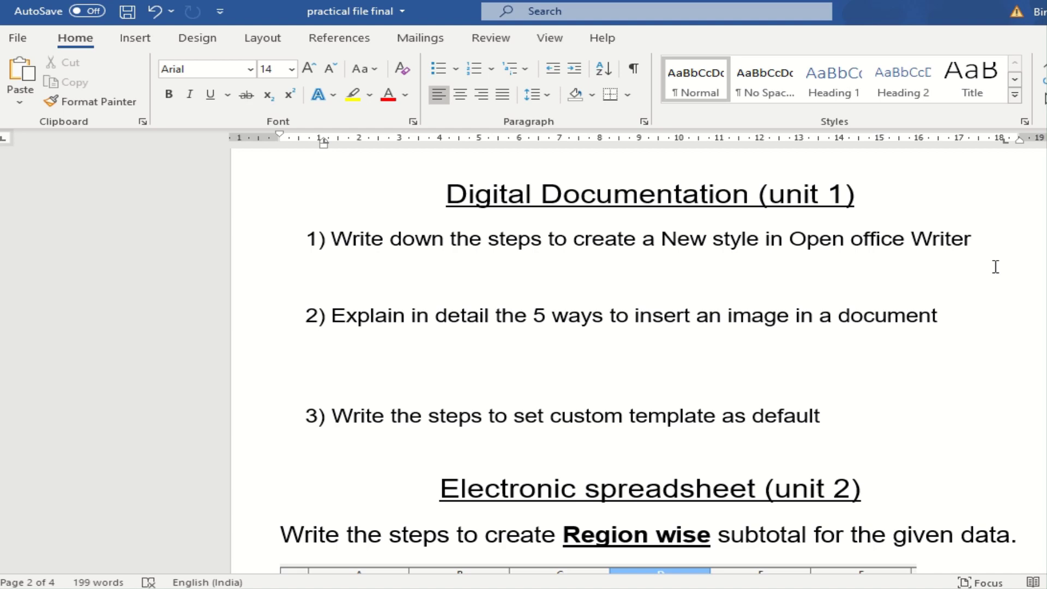
pyautogui.scroll(-3, 995, 266)
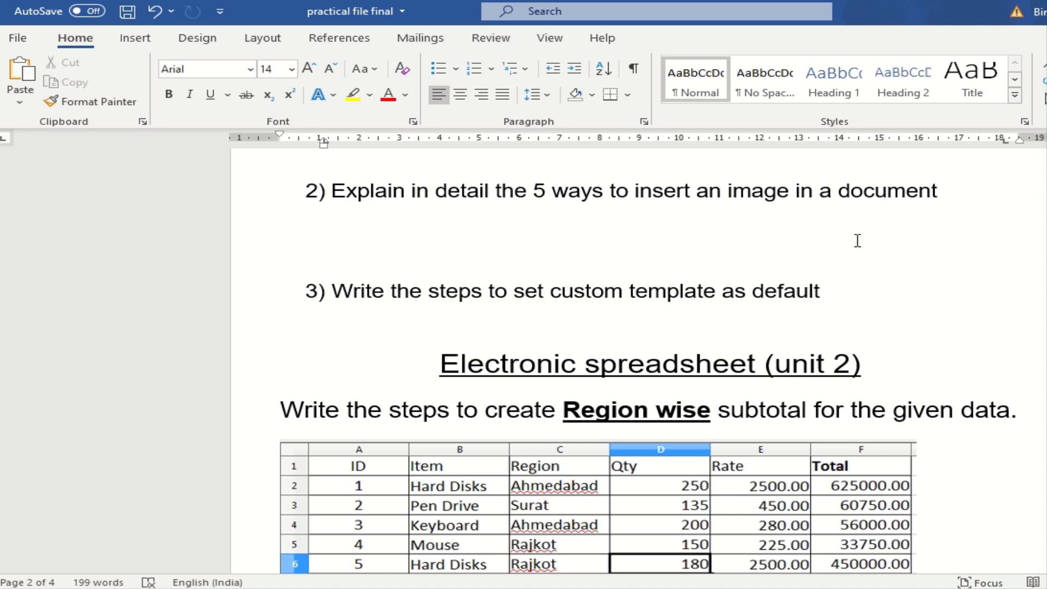
pyautogui.scroll(-2, 806, 363)
pyautogui.scroll(-3, 806, 362)
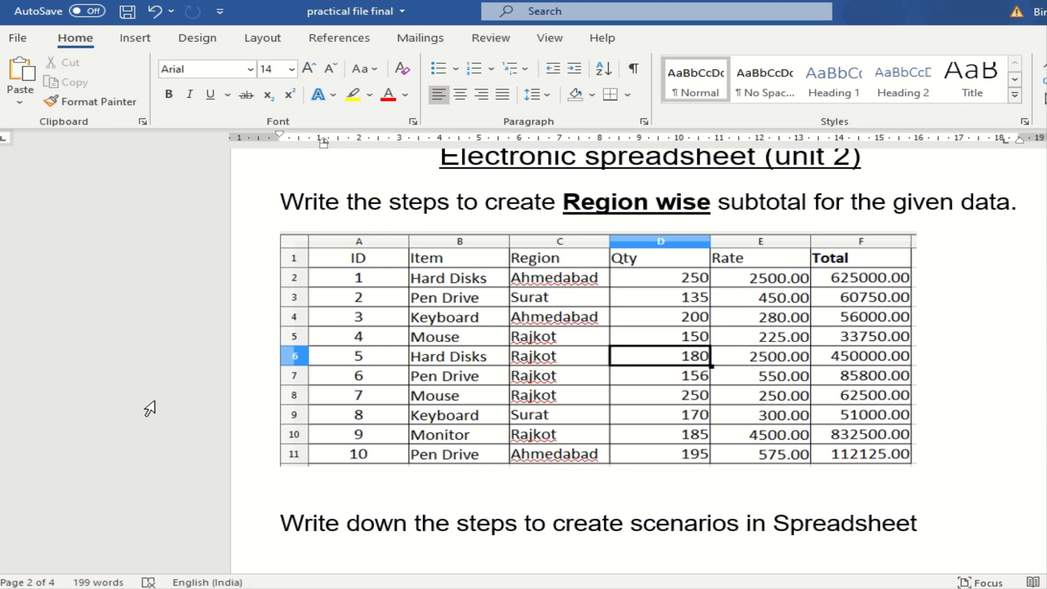
# - Scroll past the scenarios question to the RDBMS (unit 3) Product table and STUDENT SQL question
pyautogui.scroll(-1, 390, 436)
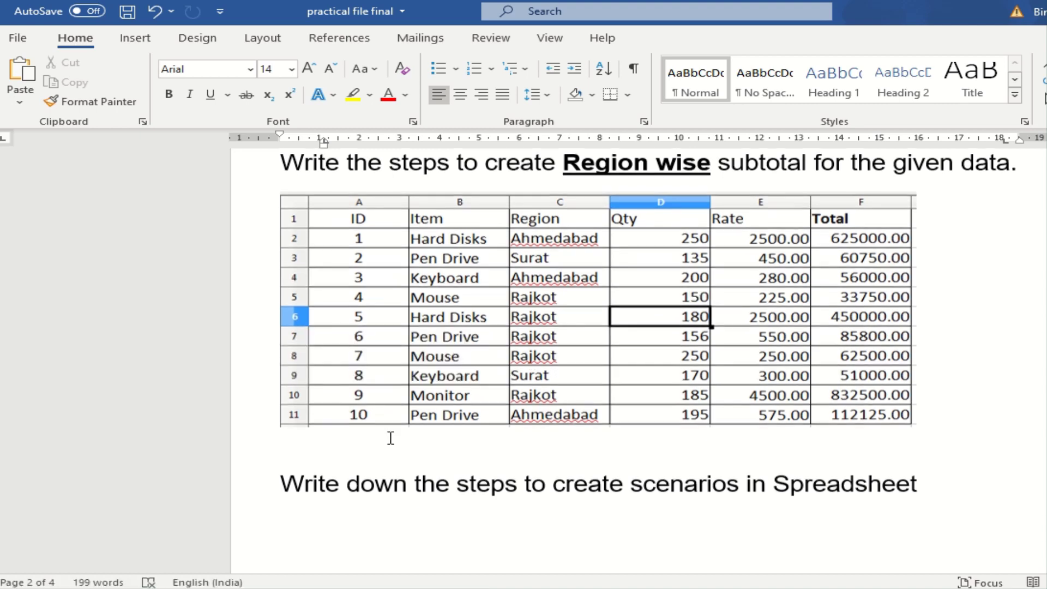
pyautogui.click(959, 488)
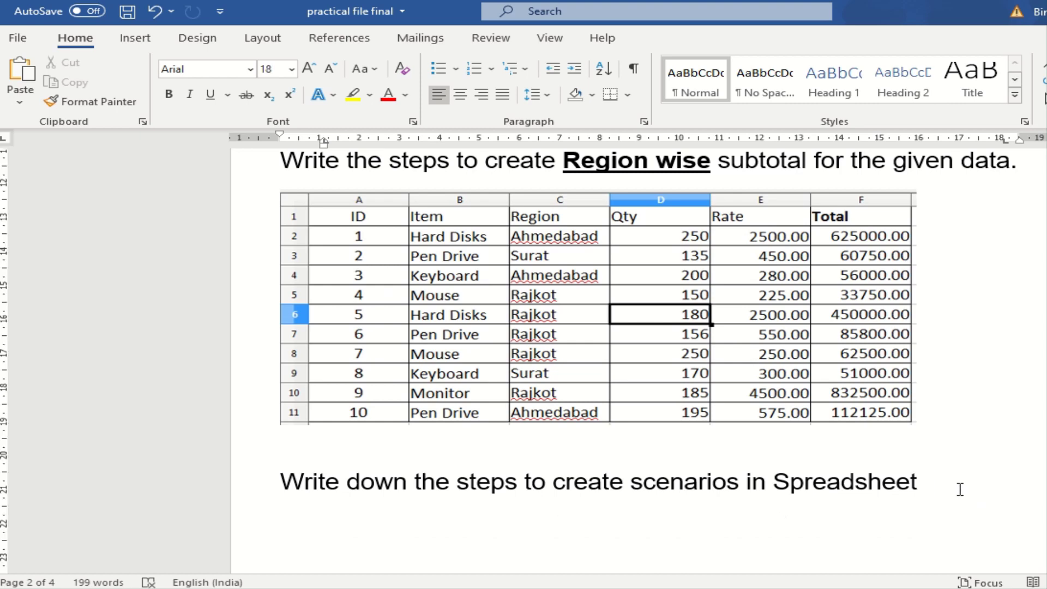
pyautogui.scroll(-1, 960, 489)
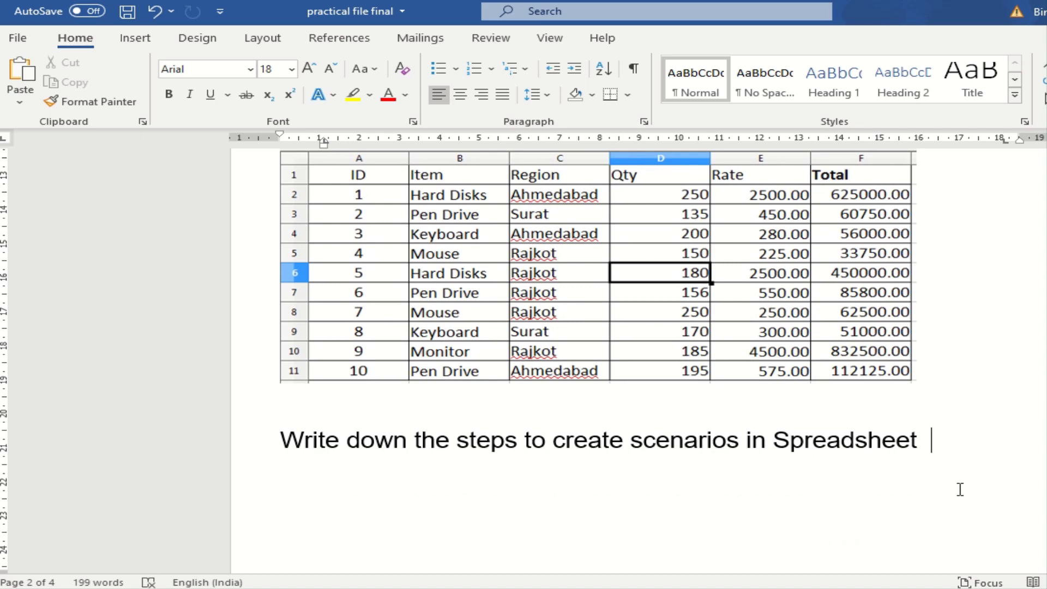
pyautogui.scroll(-1, 960, 489)
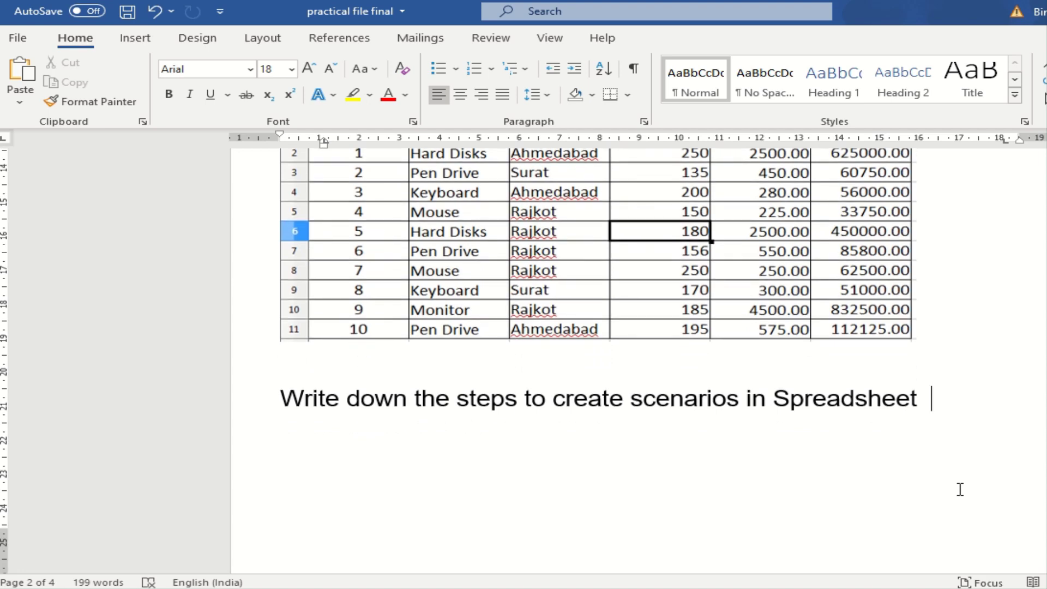
pyautogui.scroll(-2, 960, 489)
pyautogui.scroll(-10, 959, 489)
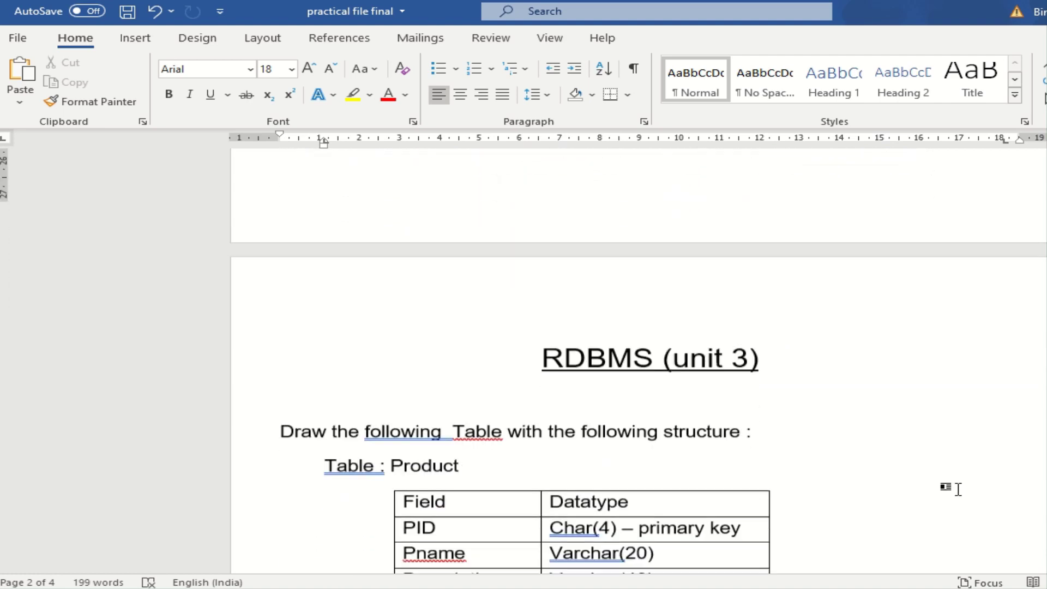
pyautogui.scroll(-1, 959, 489)
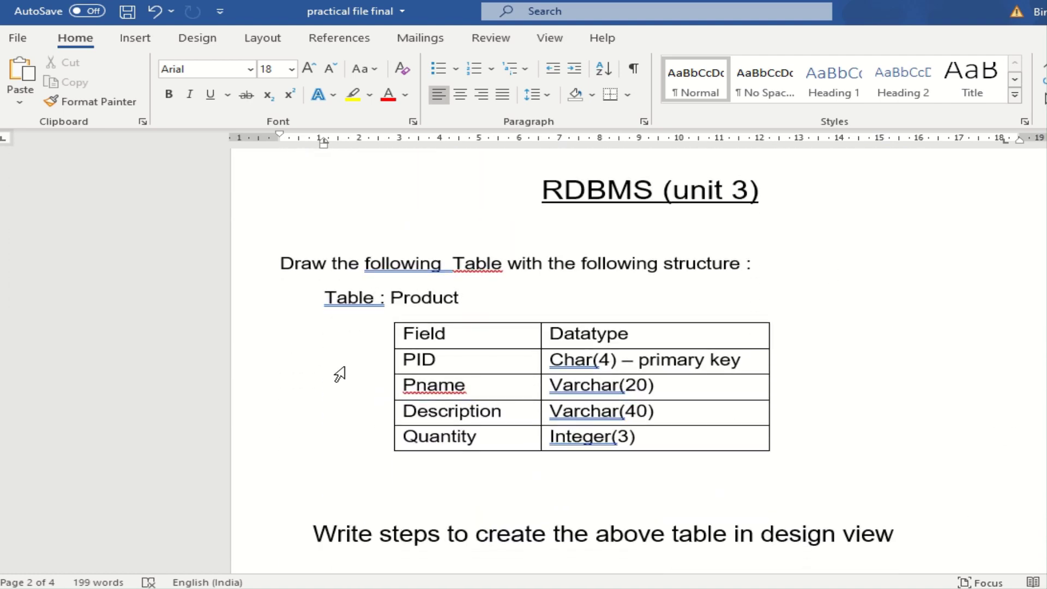
pyautogui.scroll(-3, 907, 416)
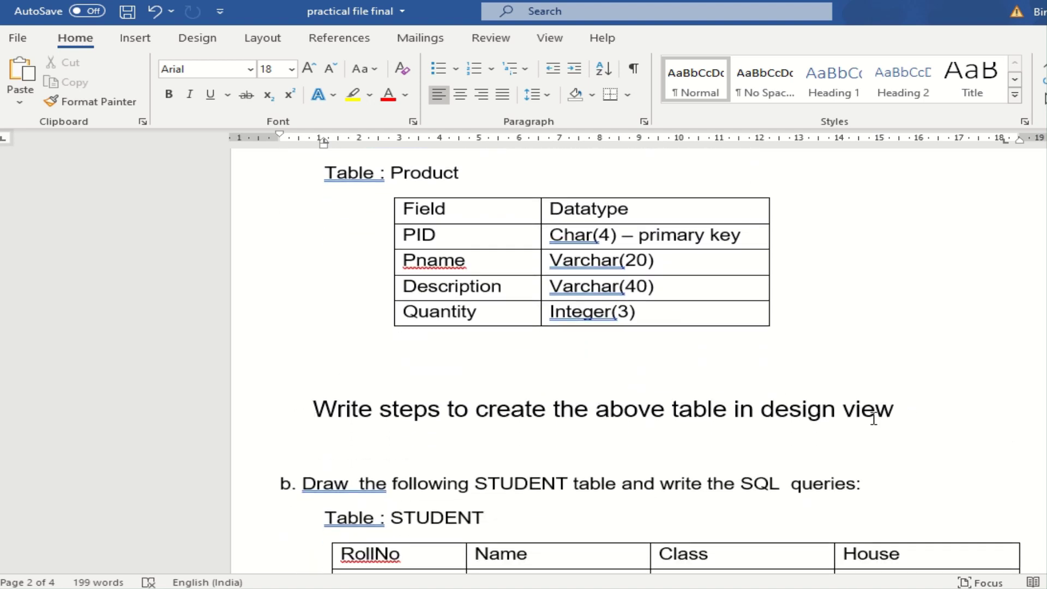
pyautogui.click(926, 407)
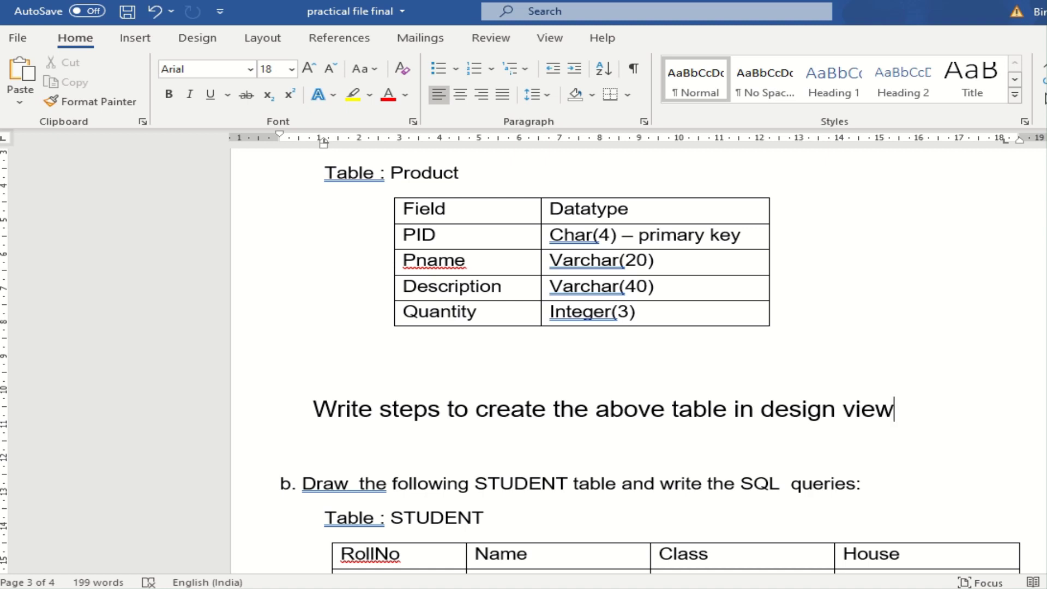
pyautogui.scroll(-2, 709, 314)
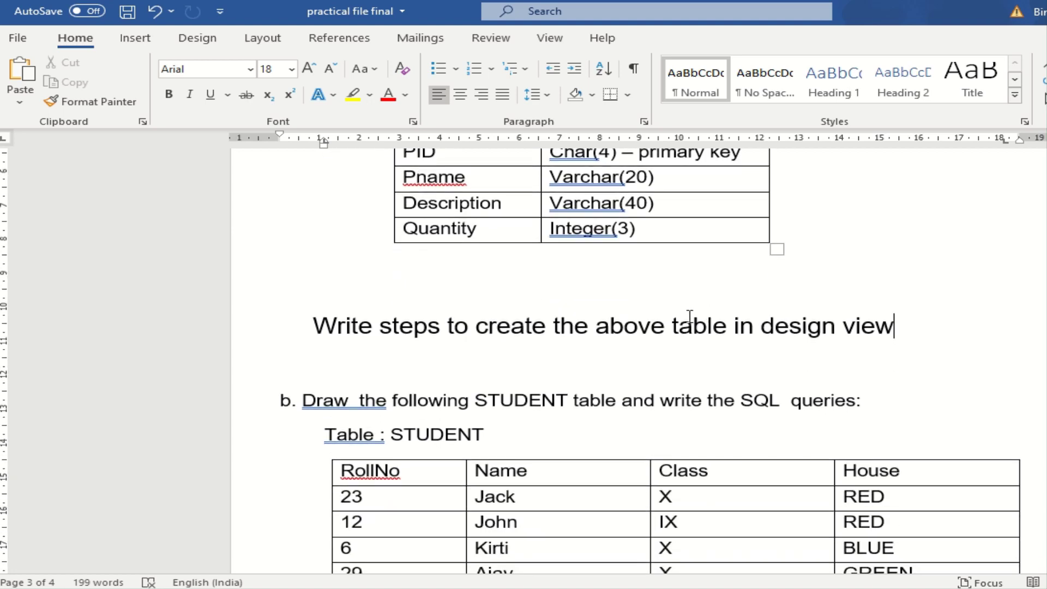
pyautogui.scroll(-3, 782, 351)
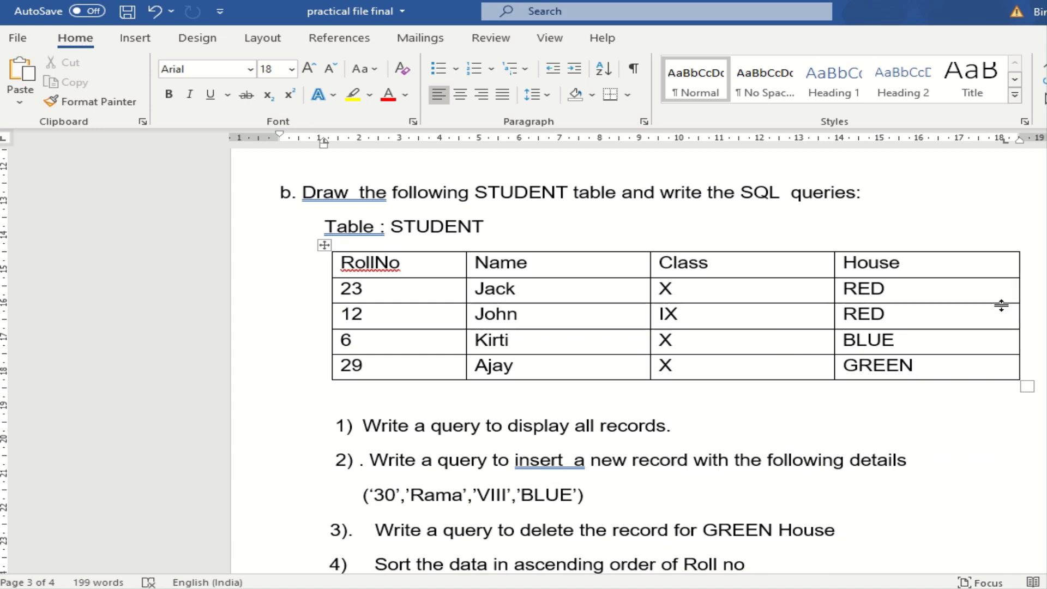
pyautogui.scroll(-1, 398, 369)
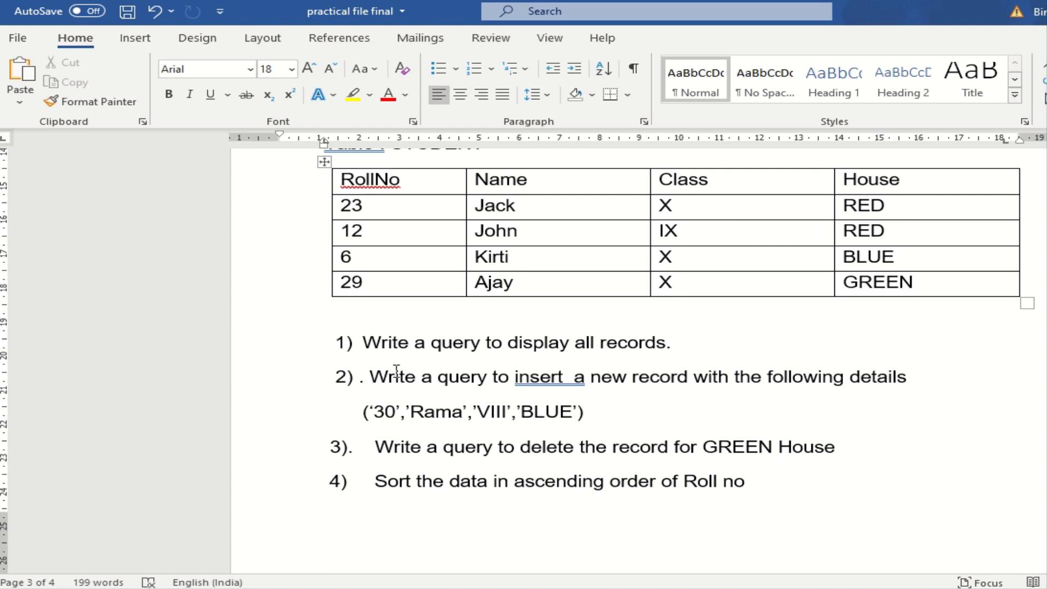
pyautogui.scroll(1, 396, 370)
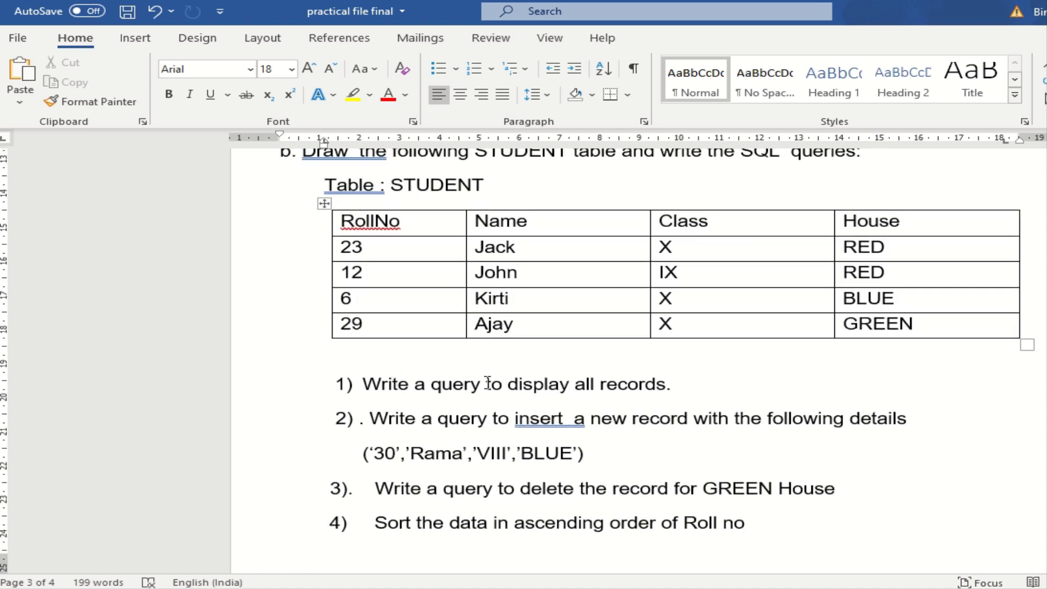
pyautogui.click(685, 382)
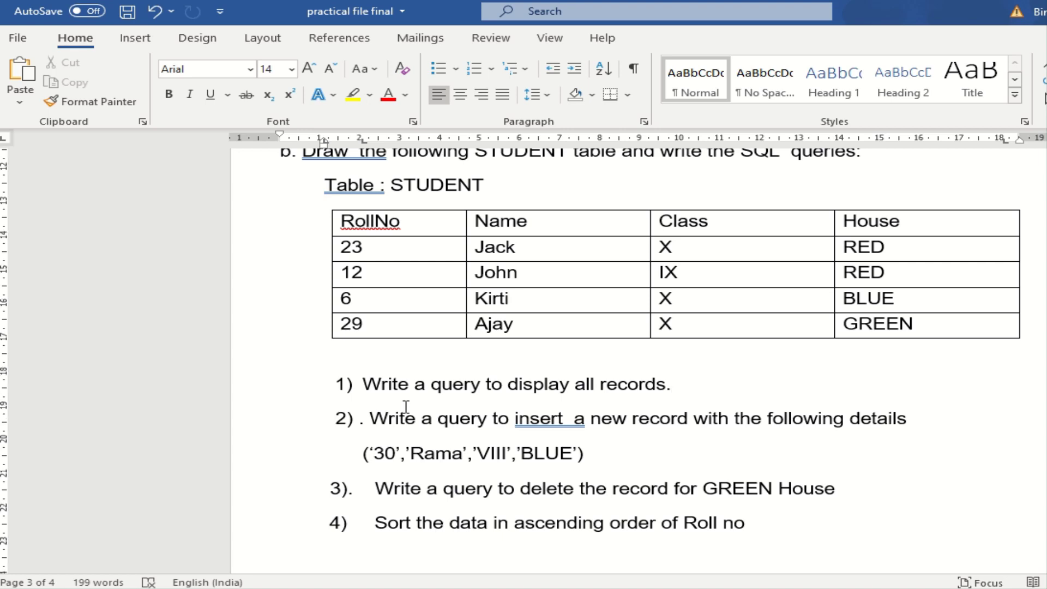
pyautogui.scroll(1, 414, 349)
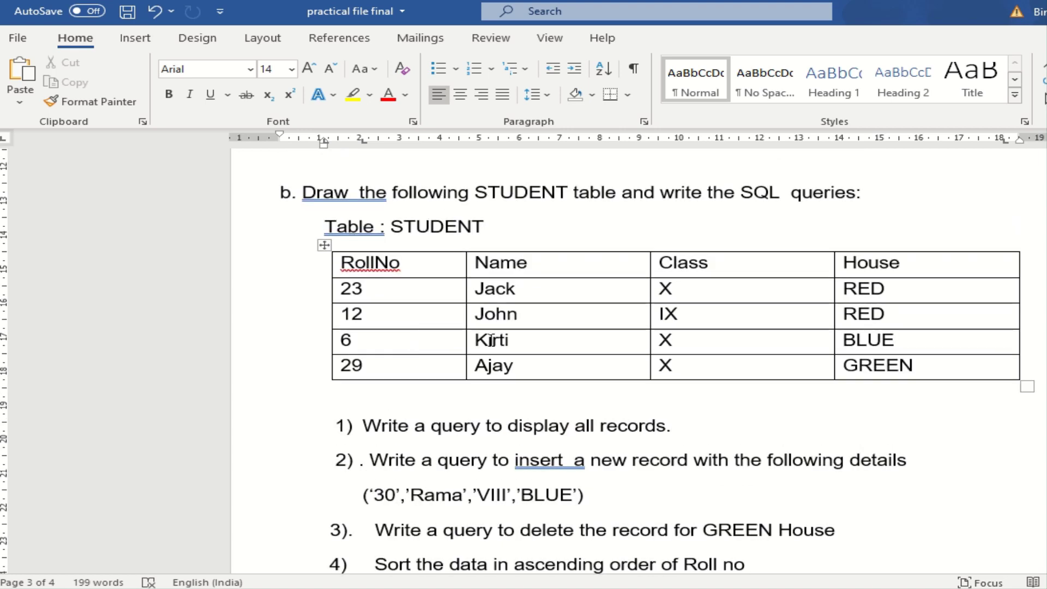
pyautogui.scroll(-1, 492, 342)
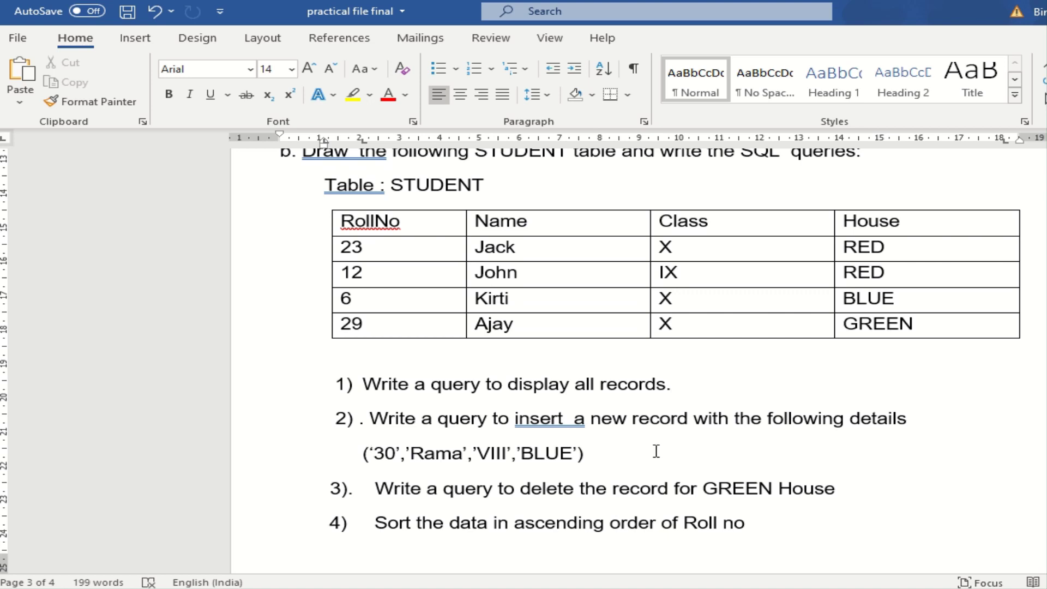
pyautogui.scroll(-1, 656, 451)
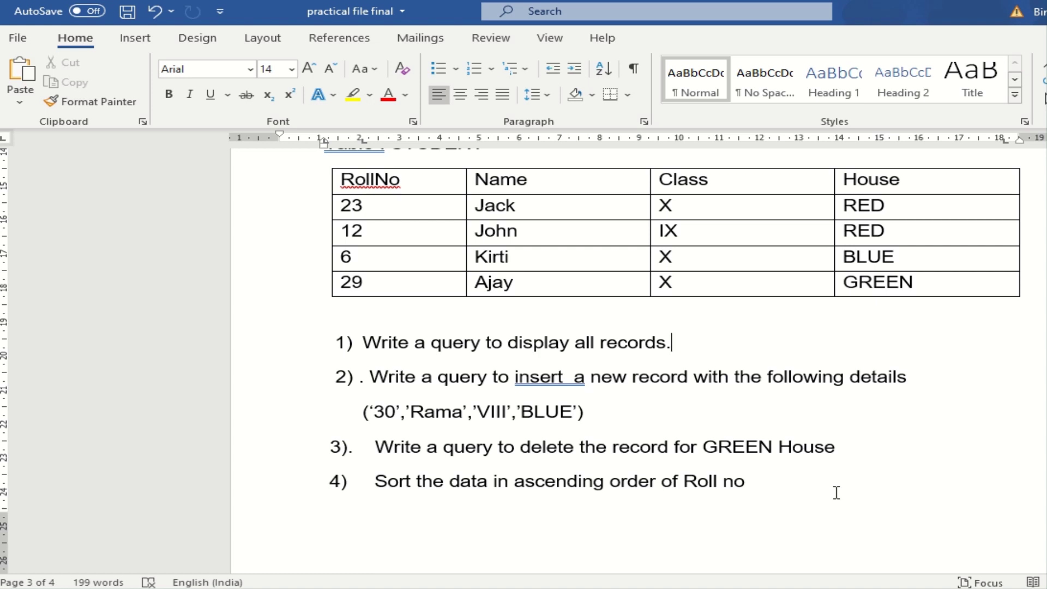
pyautogui.scroll(3, 836, 491)
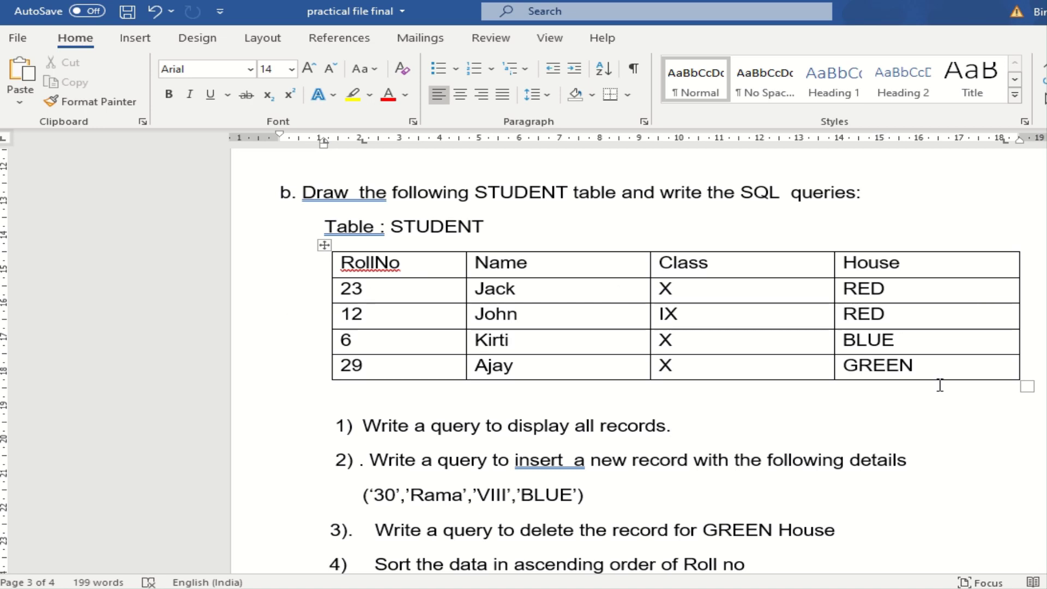
pyautogui.scroll(11, 939, 385)
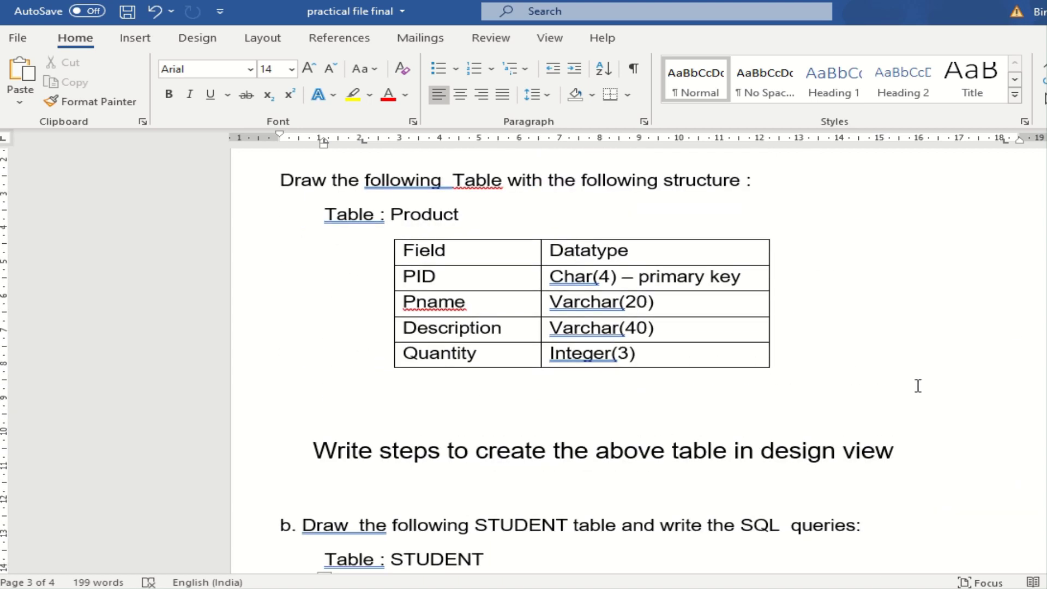
# - Scroll back up past the page break to the Subtotals-Data.png table for the Region wise subtotal question
pyautogui.scroll(5, 890, 333)
pyautogui.scroll(9, 890, 333)
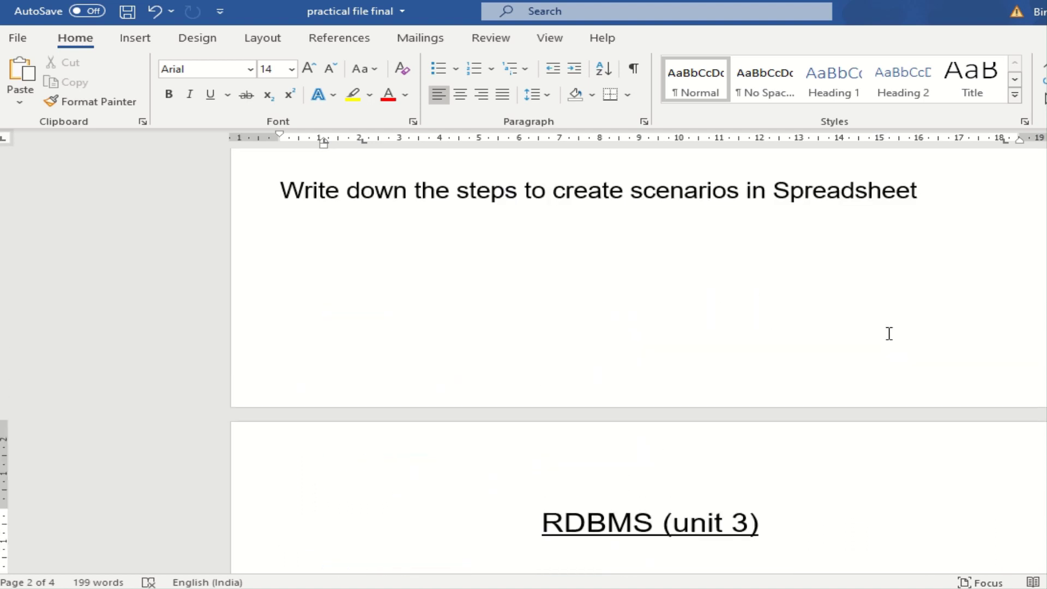
pyautogui.scroll(10, 889, 334)
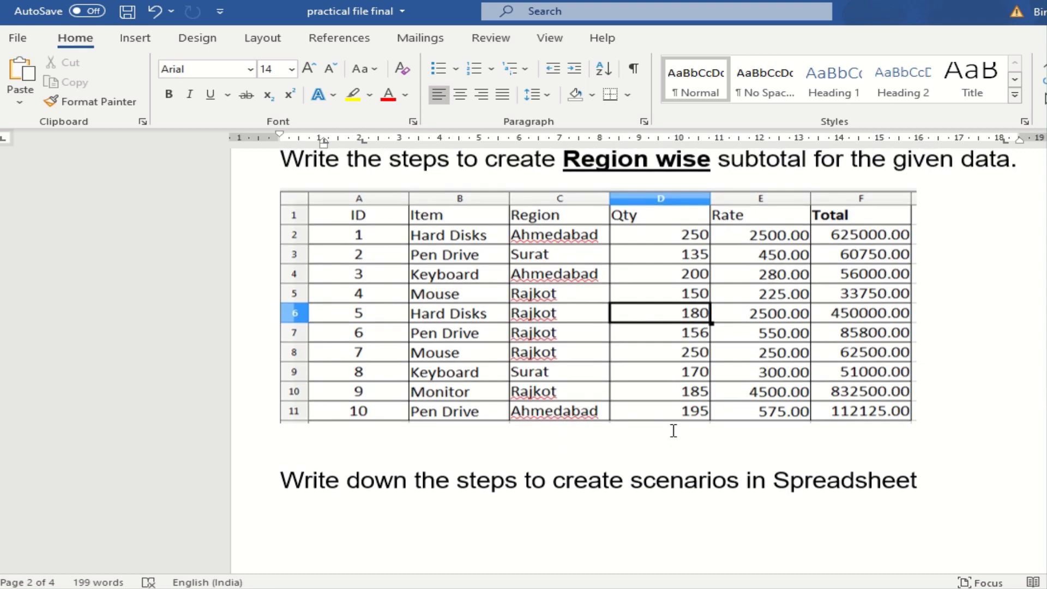
# - Scroll up to the unit 2 heading, then down to the scenarios question that ends page 2
pyautogui.scroll(1, 673, 431)
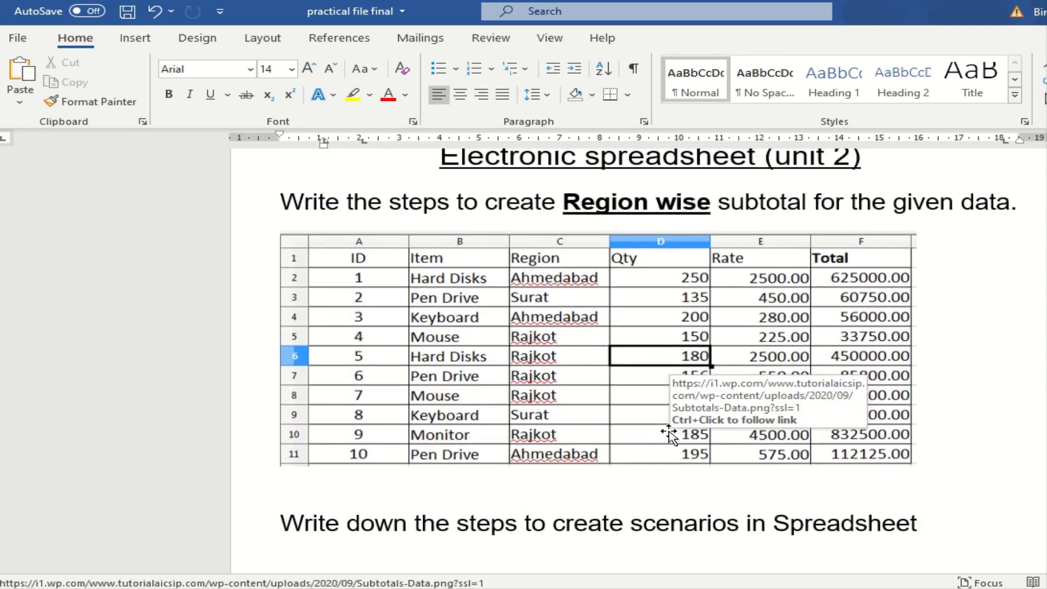
pyautogui.scroll(4, 506, 511)
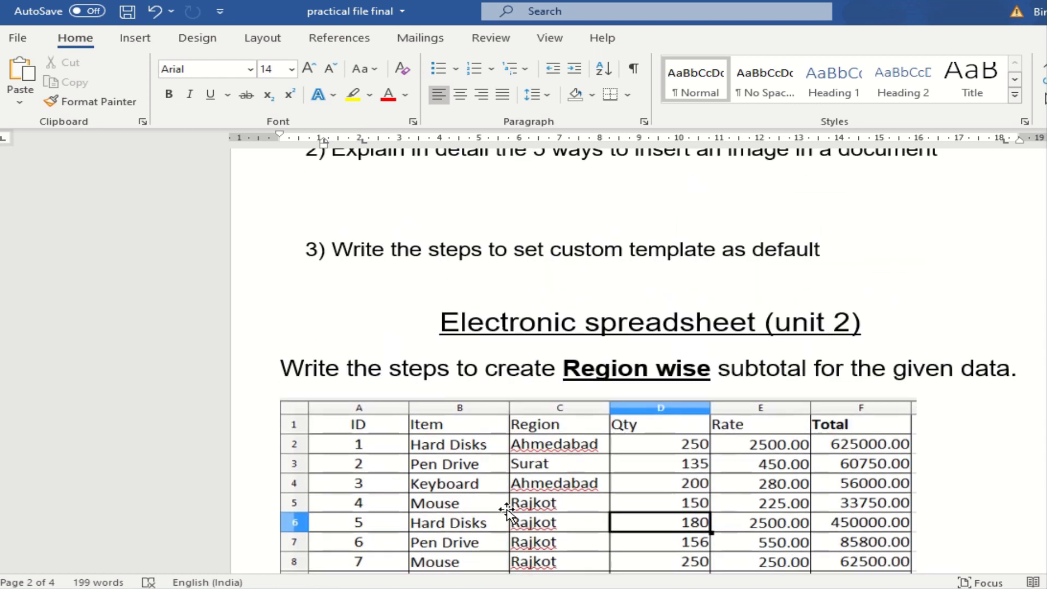
pyautogui.scroll(-9, 506, 511)
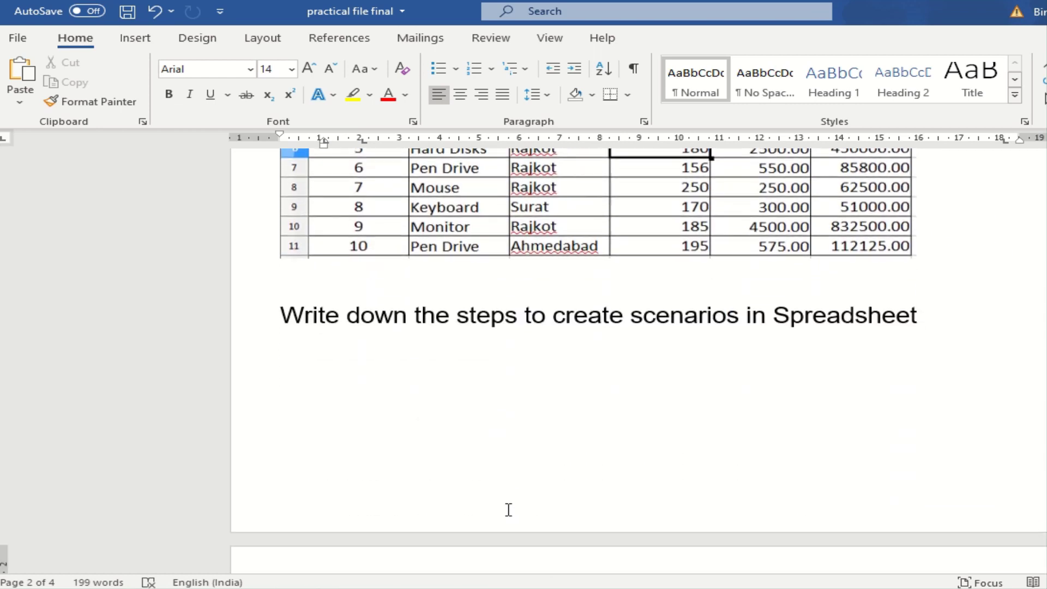
pyautogui.scroll(-2, 509, 510)
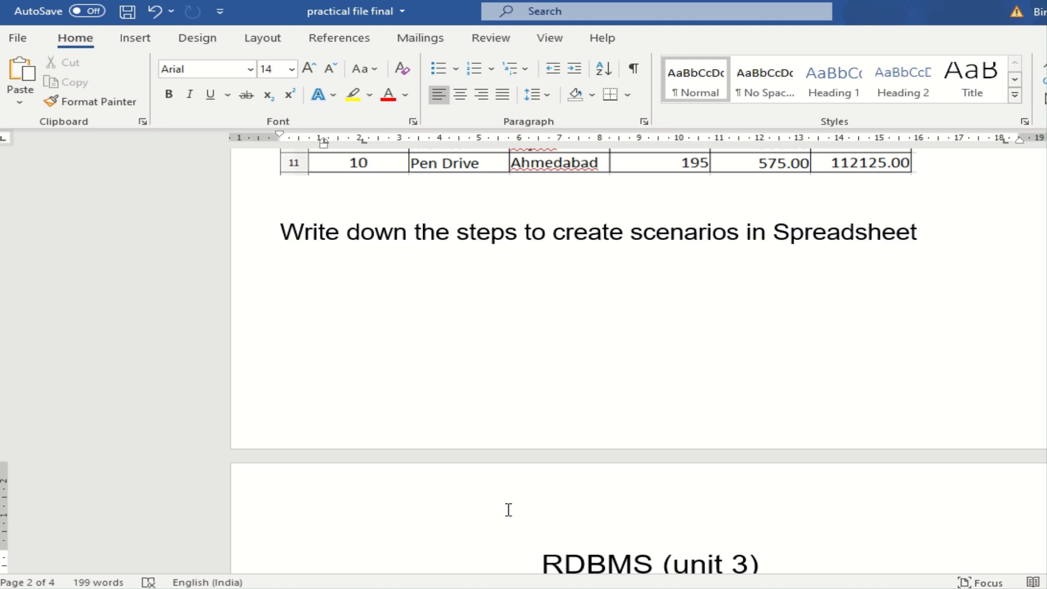
# - Scroll up to the Digital Documentation (unit 1) section, then back down through unit 2
pyautogui.scroll(10, 365, 311)
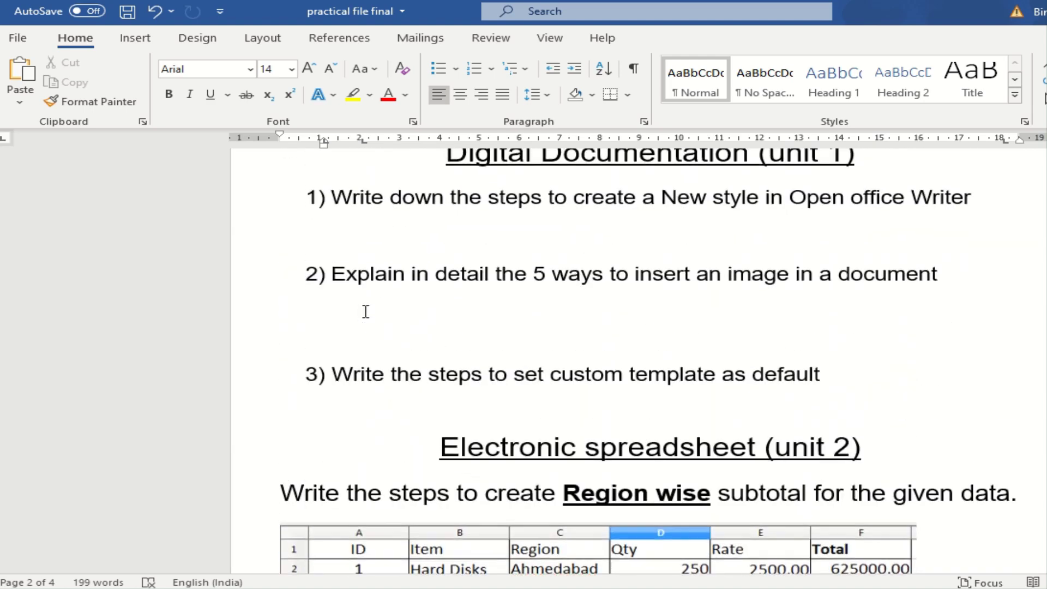
pyautogui.scroll(2, 365, 312)
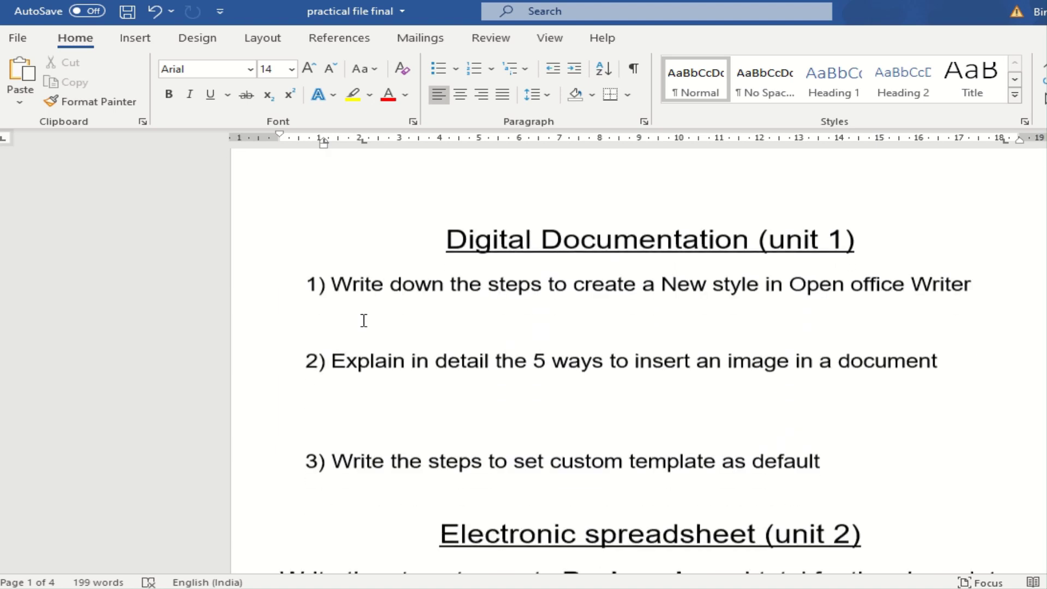
pyautogui.scroll(-1, 364, 320)
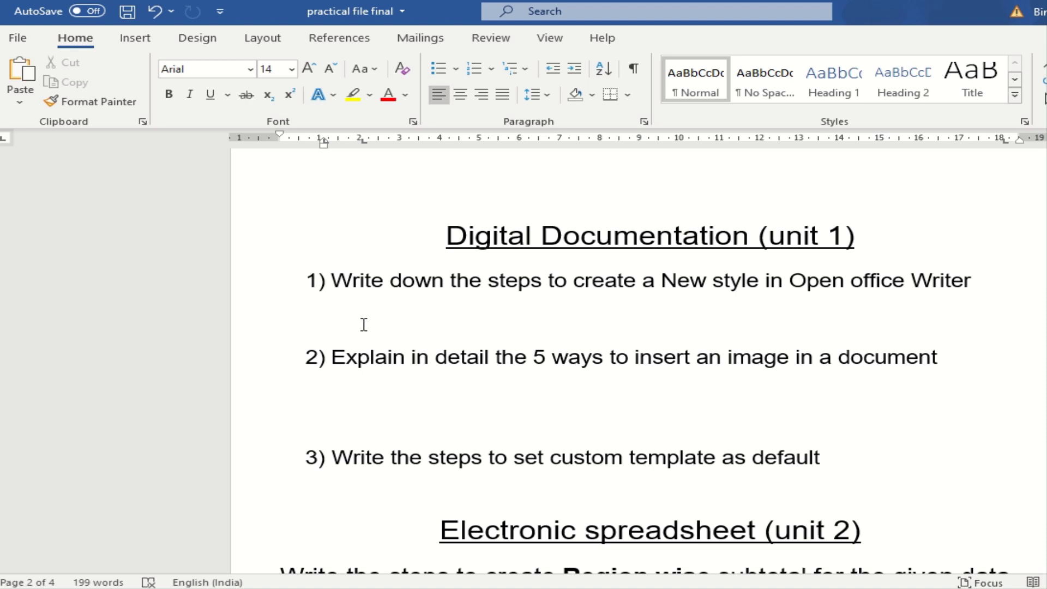
pyautogui.scroll(-1, 364, 324)
pyautogui.scroll(-5, 363, 325)
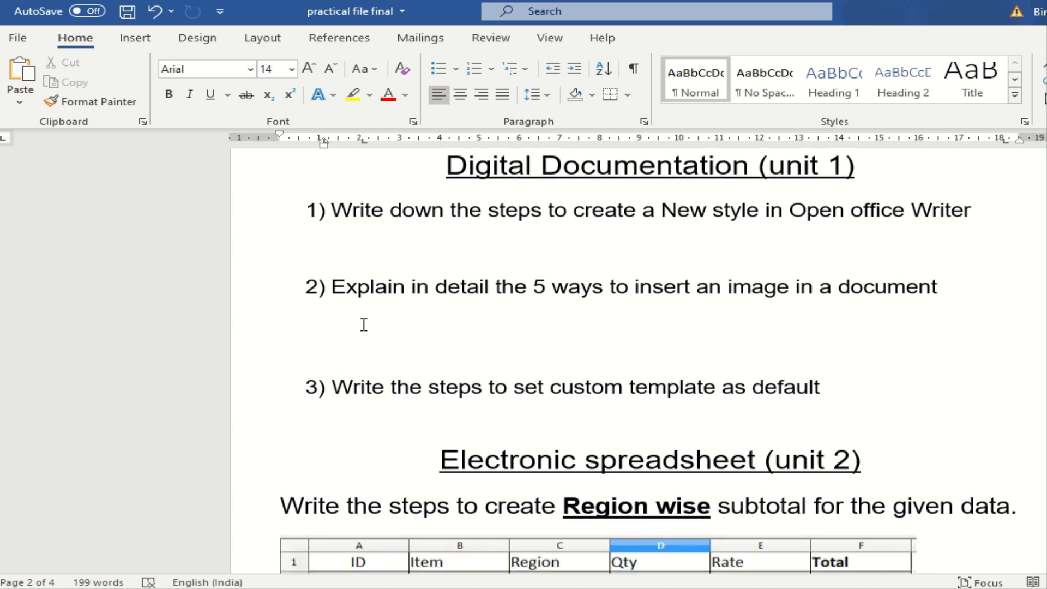
pyautogui.scroll(-7, 363, 325)
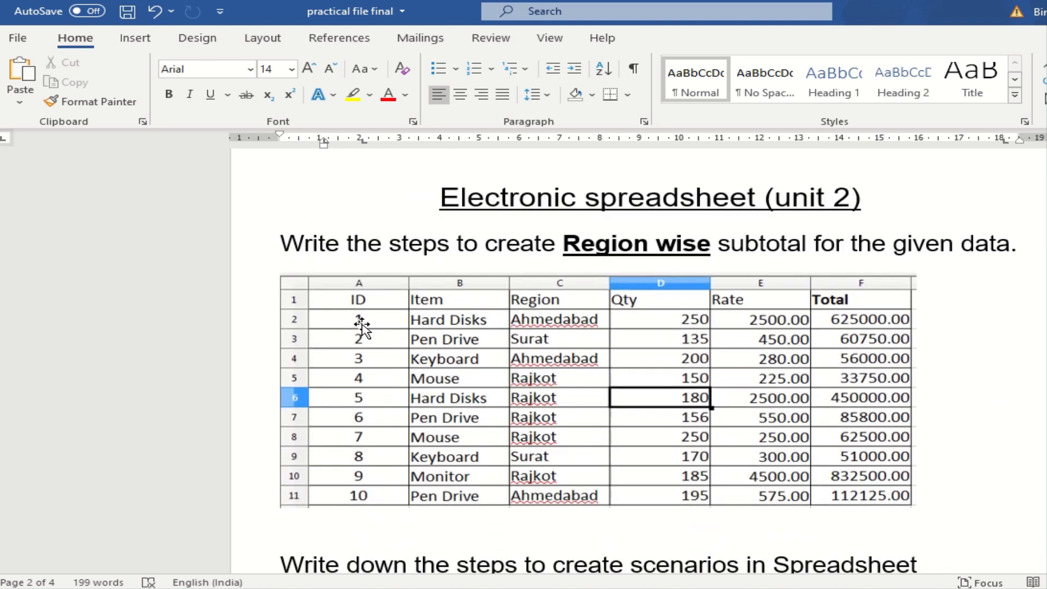
pyautogui.scroll(-2, 364, 324)
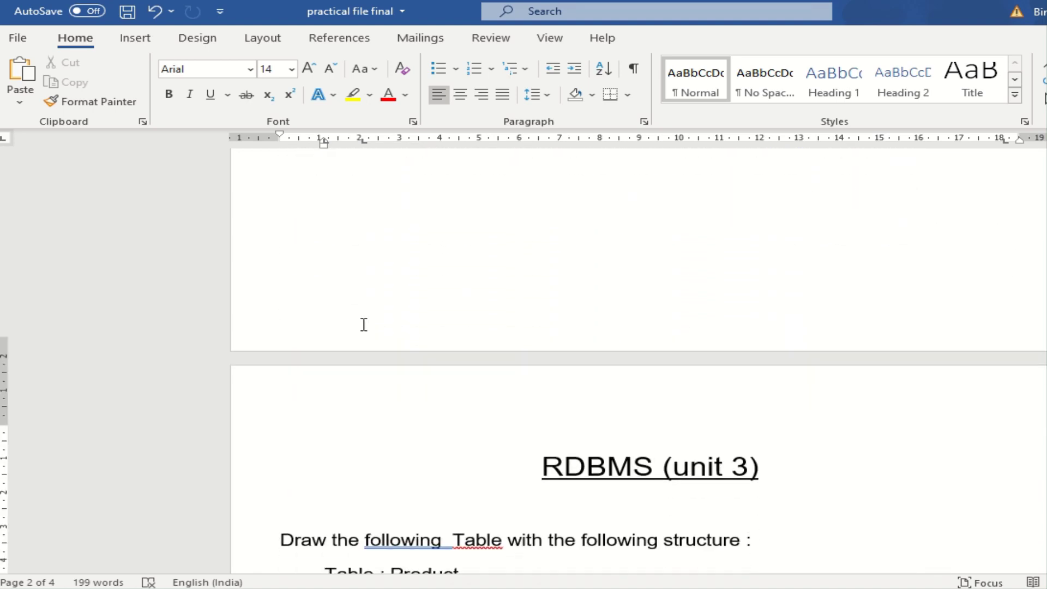
# - Scroll down until the RDBMS (unit 3) Product table and its design-view question sit on screen
pyautogui.scroll(4, 363, 324)
pyautogui.scroll(7, 363, 324)
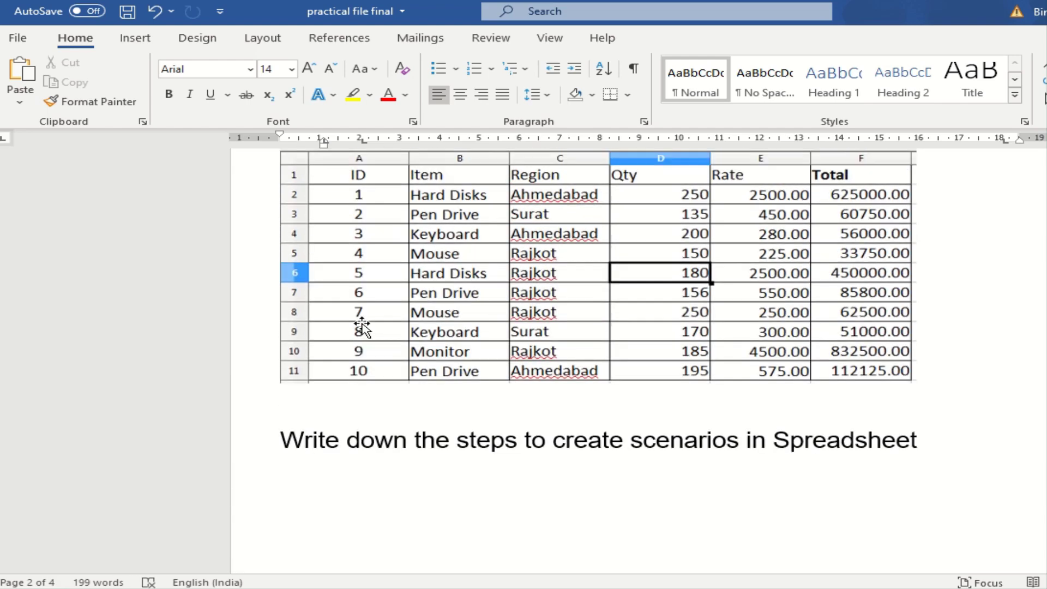
pyautogui.scroll(5, 363, 324)
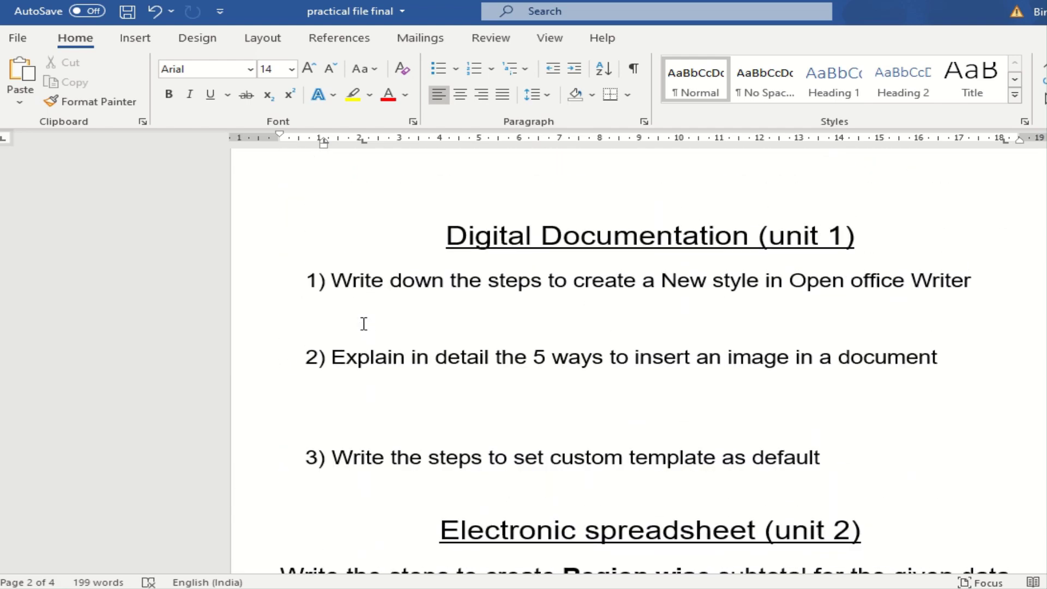
pyautogui.scroll(-1, 364, 324)
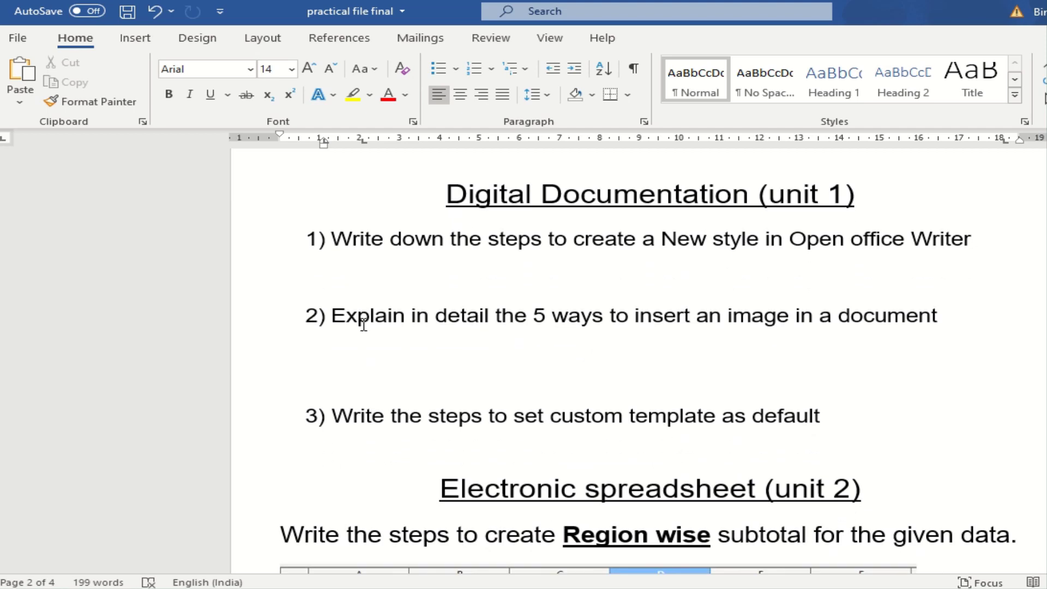
pyautogui.scroll(-13, 363, 323)
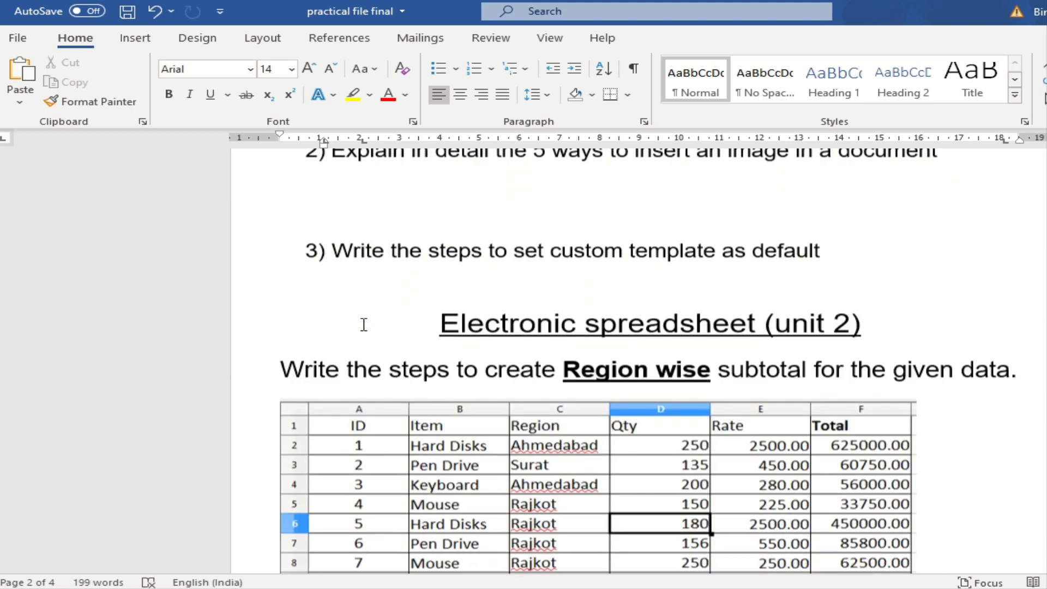
pyautogui.scroll(-5, 364, 324)
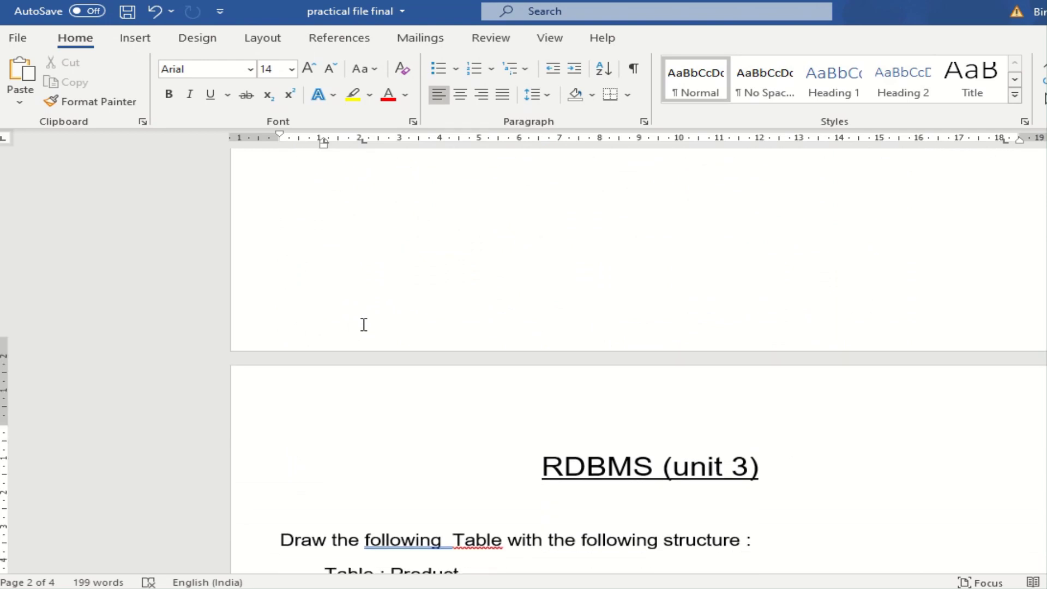
pyautogui.scroll(-2, 362, 321)
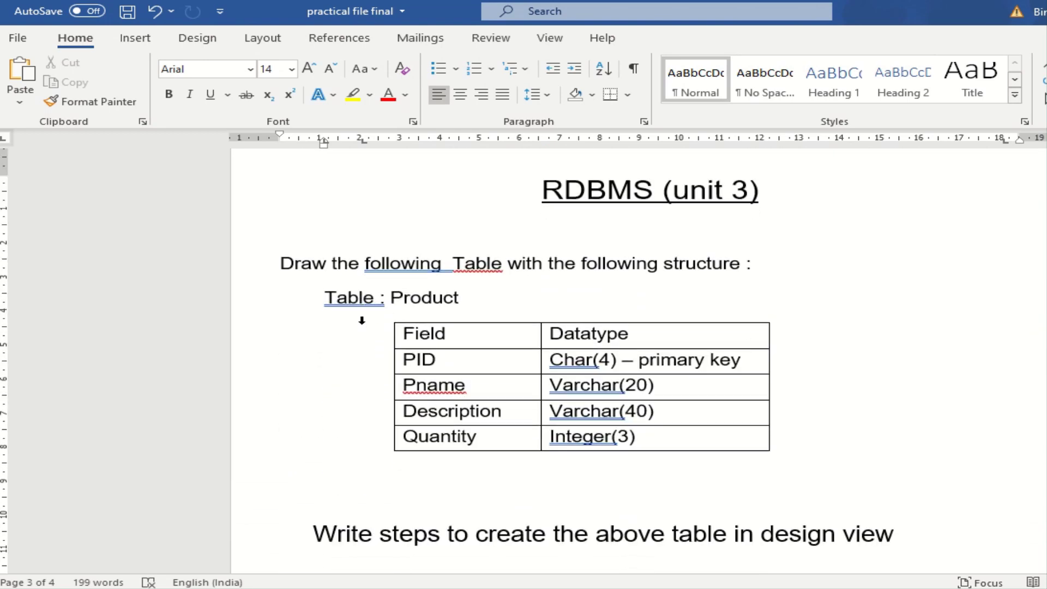